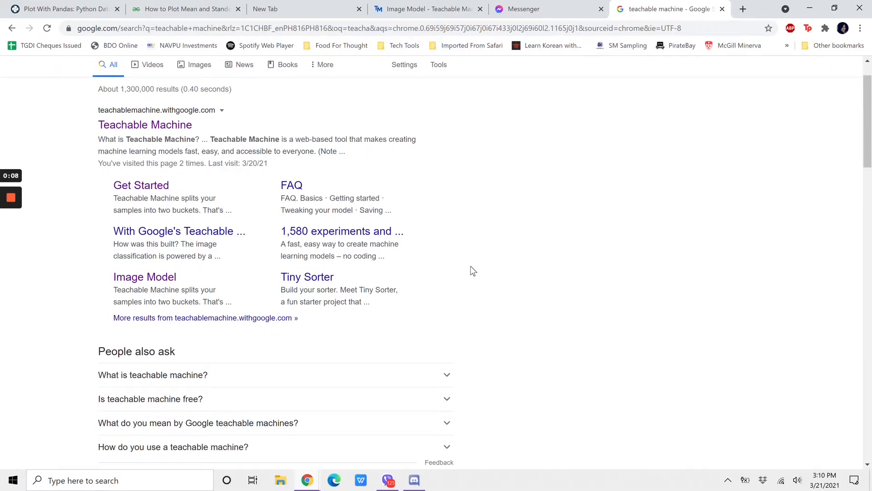
# Step: Look through the search results for teachable machine and switch to the open Teachable Machine image model project
pyautogui.scroll(-15, 473, 271)
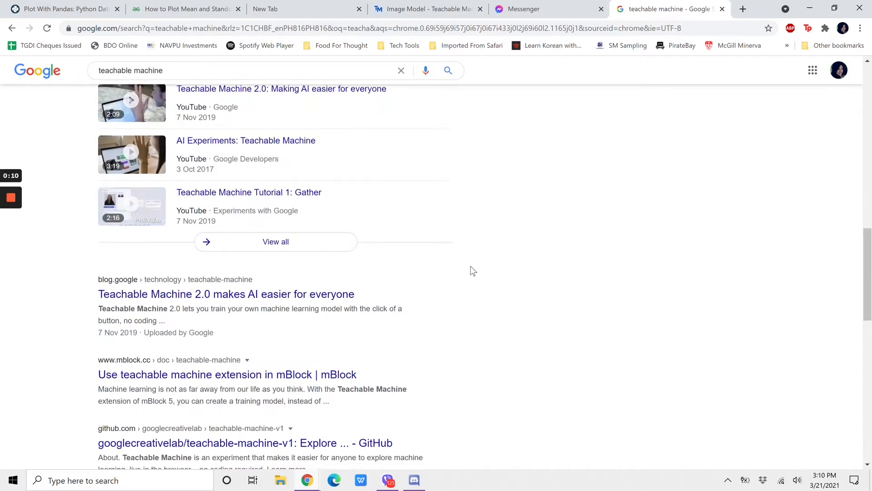
pyautogui.scroll(-7, 473, 271)
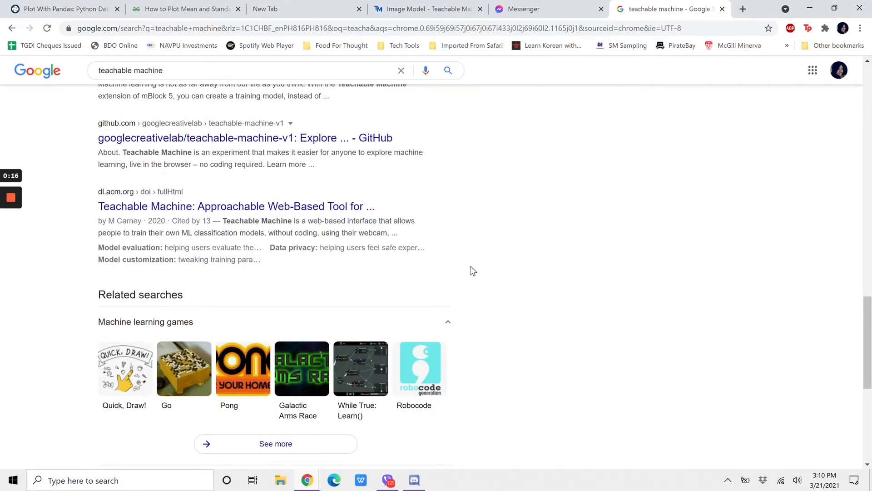
pyautogui.scroll(1, 544, 234)
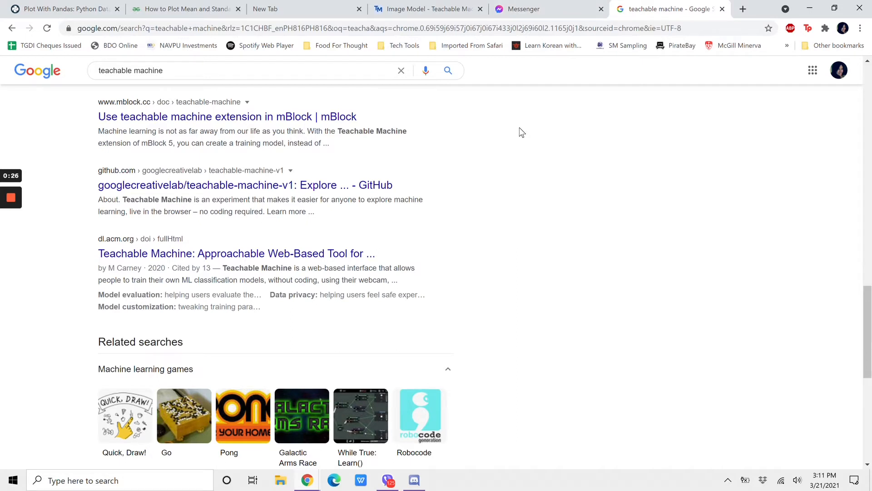
pyautogui.click(447, 6)
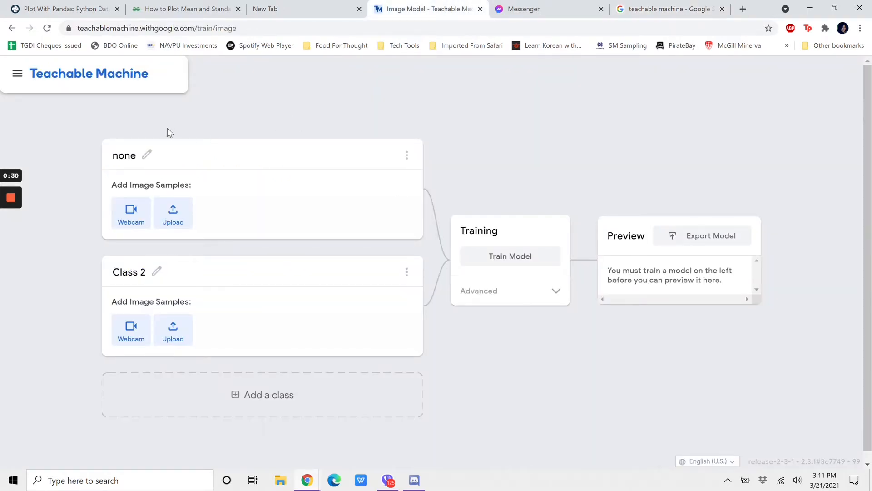
# Step: Rename the second class of the image model to "face mask"
pyautogui.click(155, 273)
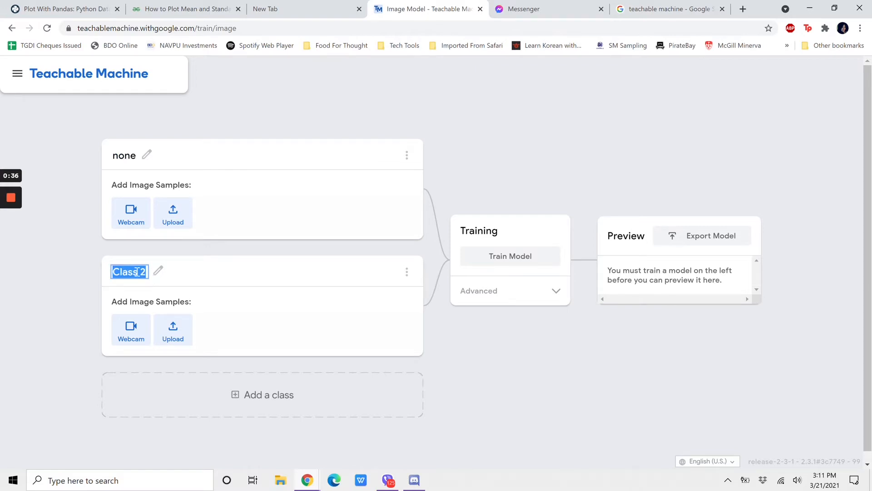
pyautogui.write('face')
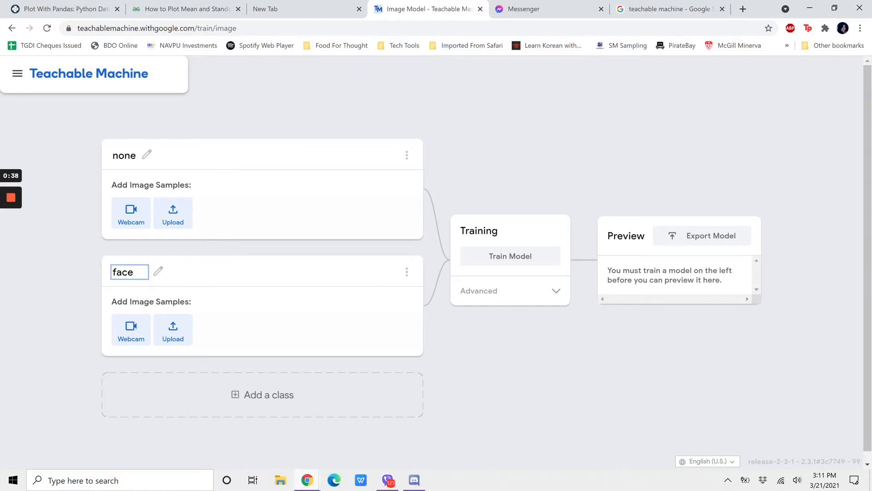
pyautogui.write(' mask')
pyautogui.click(55, 319)
# Step: Add a third class to the model and name it "face shield"
pyautogui.click(244, 398)
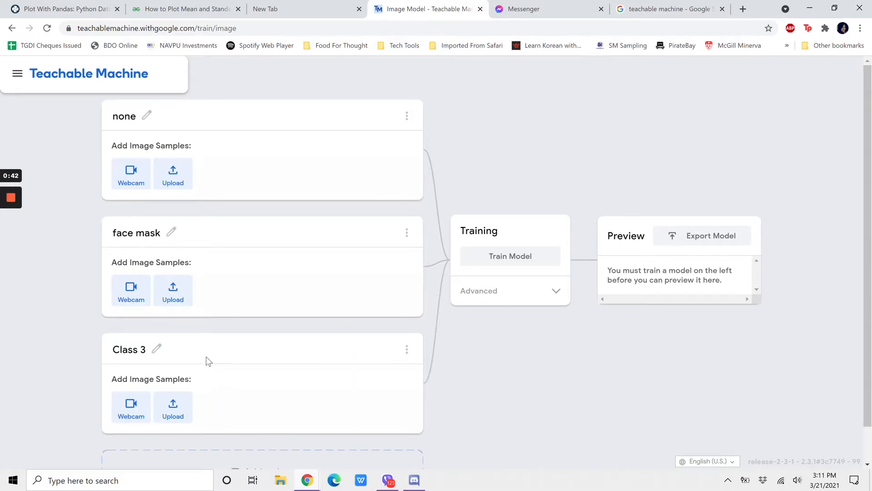
pyautogui.click(157, 348)
pyautogui.write('fa')
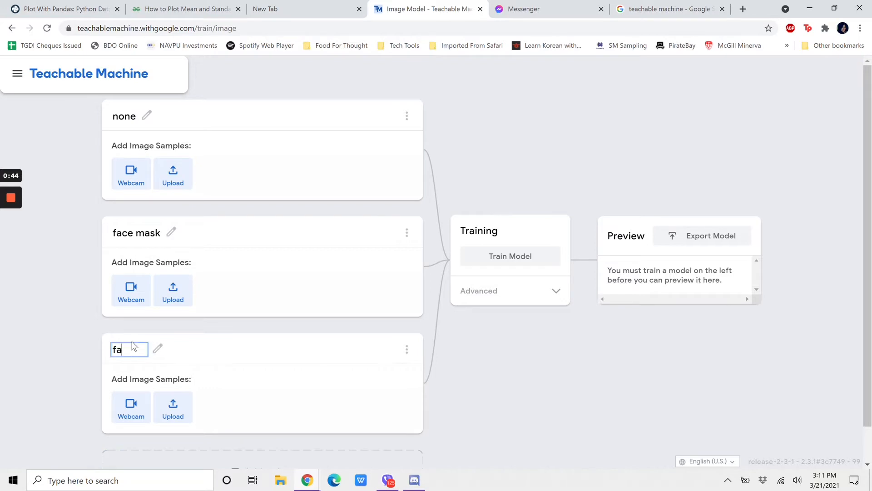
pyautogui.write('ce shield')
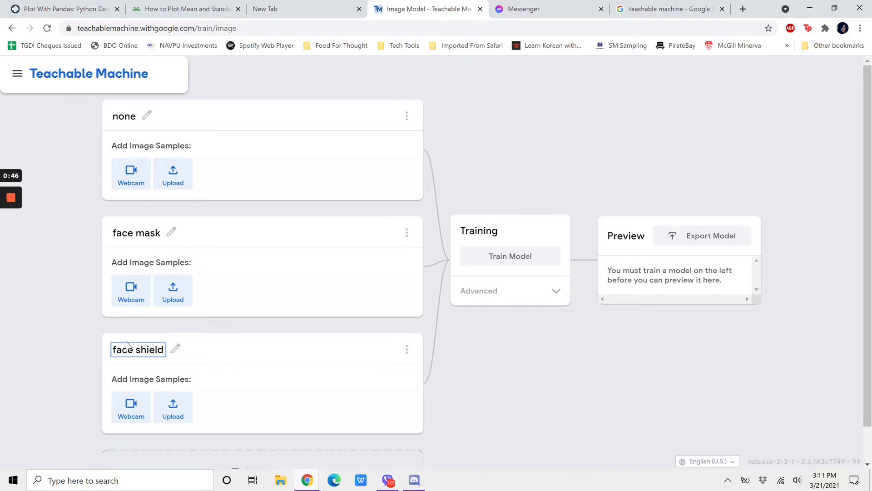
pyautogui.click(96, 350)
# Step: Add a fourth class to the model and name it "both"
pyautogui.scroll(-1, 96, 350)
pyautogui.click(163, 451)
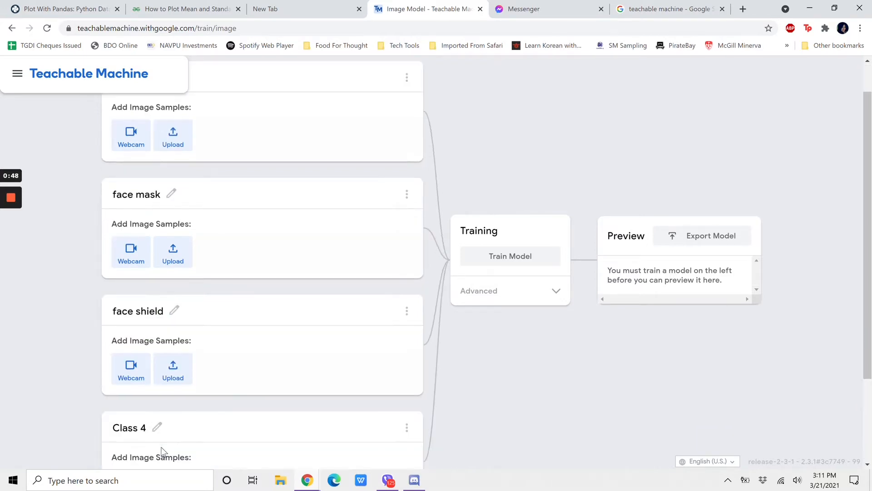
pyautogui.click(157, 428)
pyautogui.write('both')
pyautogui.click(45, 349)
# Step: Record webcam image samples of the bare face for the "none" class
pyautogui.scroll(1, 289, 268)
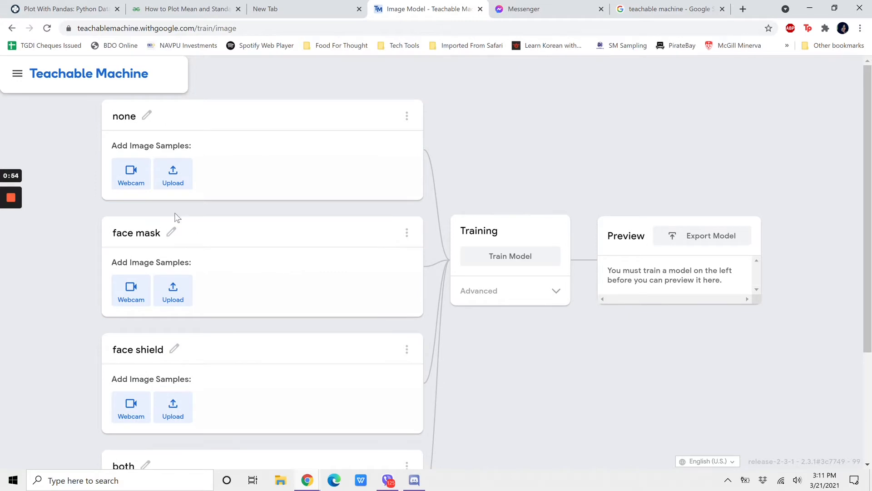
pyautogui.click(129, 176)
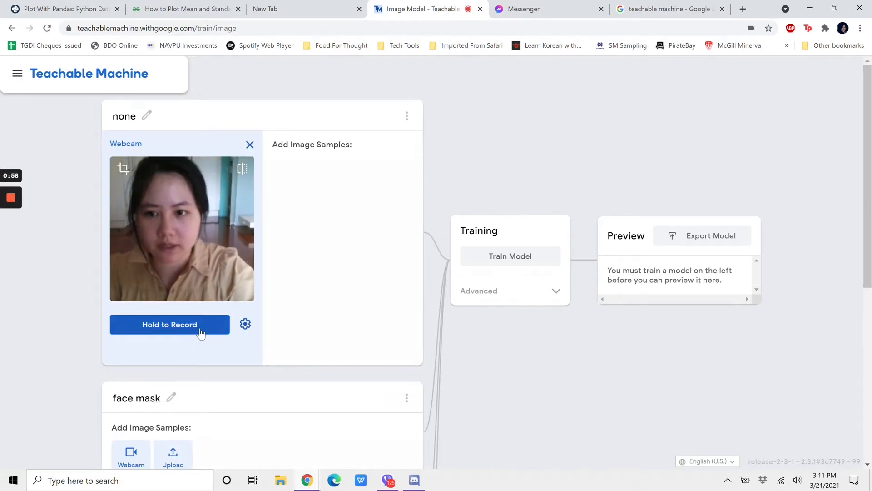
pyautogui.moveTo(200, 333); pyautogui.dragTo(200, 333)
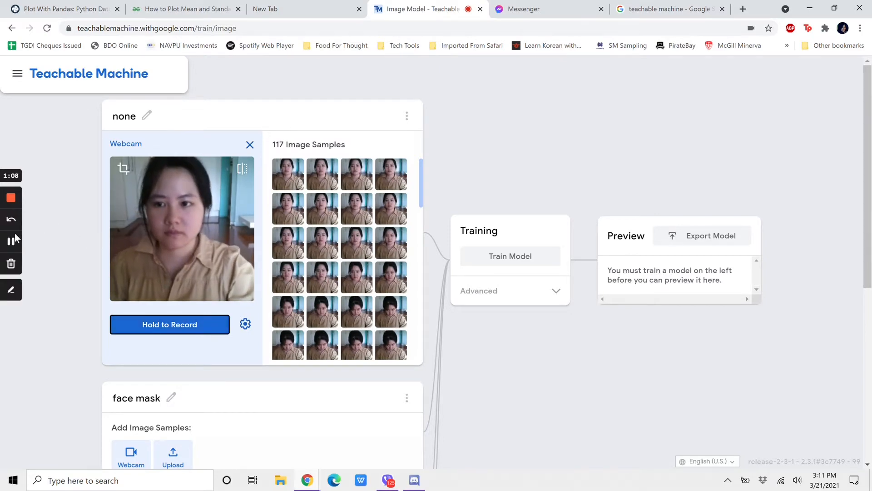
# Step: Record webcam image samples of the face wearing a mask for the "face mask" class
pyautogui.scroll(-1, 152, 280)
pyautogui.scroll(-3, 152, 280)
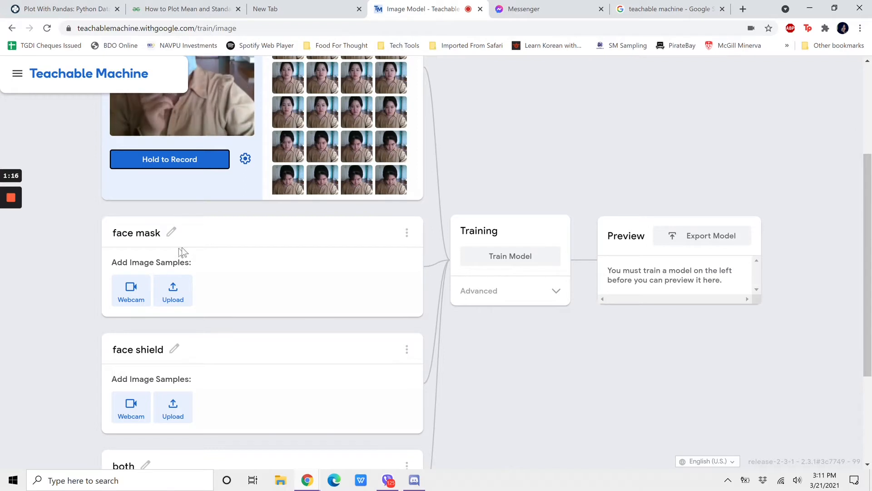
pyautogui.scroll(-1, 181, 250)
pyautogui.click(131, 255)
pyautogui.moveTo(194, 333); pyautogui.dragTo(194, 333)
# Step: Record webcam image samples of the face behind a shield for the "face shield" class
pyautogui.scroll(-1, 303, 313)
pyautogui.scroll(-4, 140, 417)
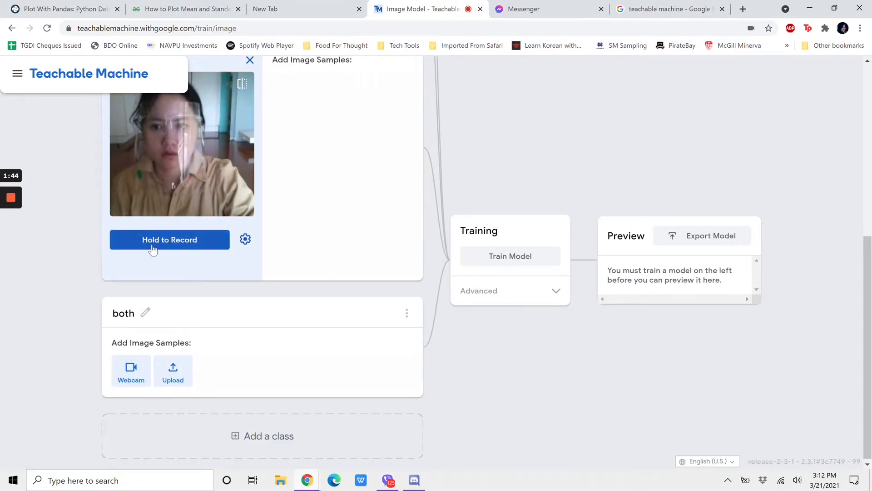
pyautogui.scroll(2, 152, 249)
pyautogui.moveTo(159, 336); pyautogui.dragTo(172, 340)
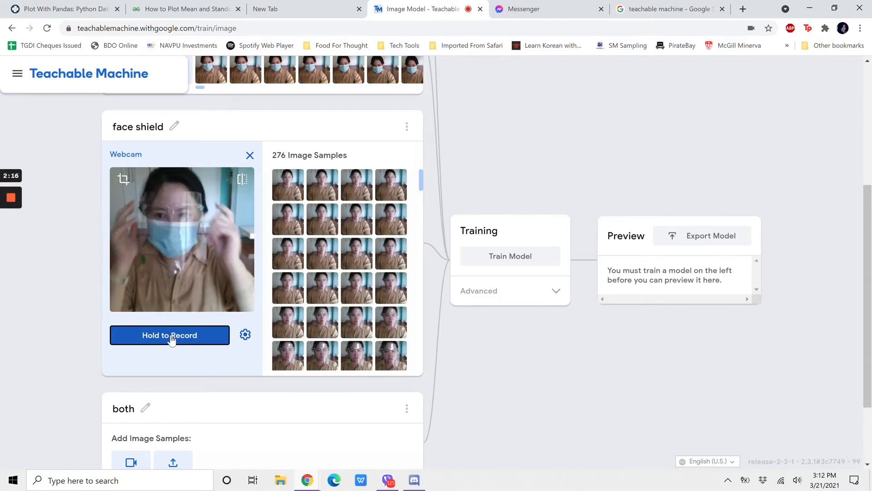
# Step: Record webcam image samples with mask and shield worn together for the "both" class
pyautogui.scroll(-2, 172, 340)
pyautogui.click(123, 384)
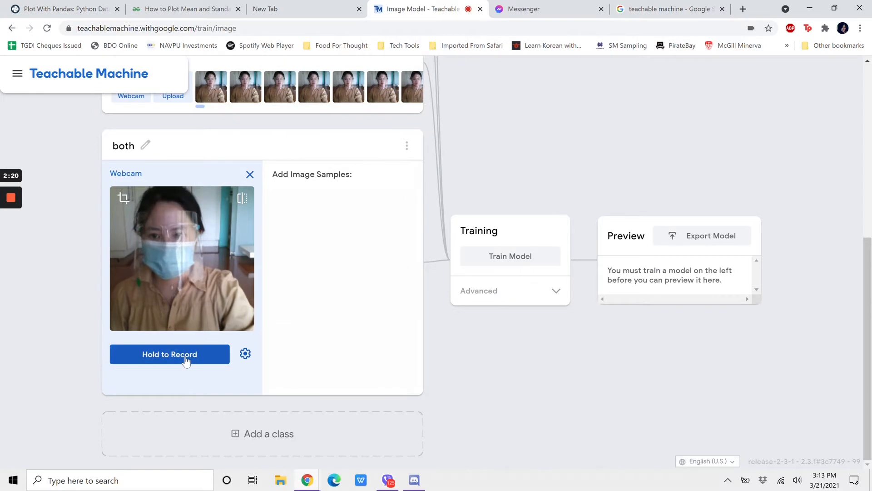
pyautogui.moveTo(181, 354); pyautogui.dragTo(185, 359)
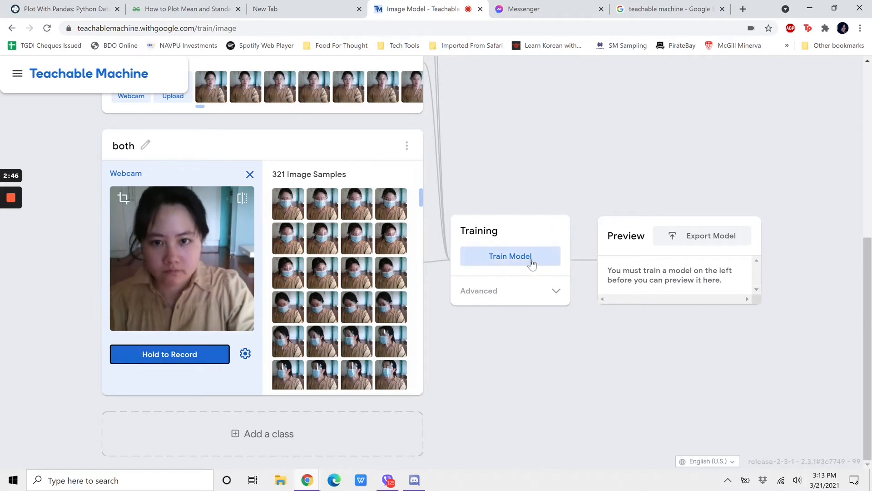
# Step: Review the image samples gathered for all four classes and train the model on them
pyautogui.scroll(2, 417, 213)
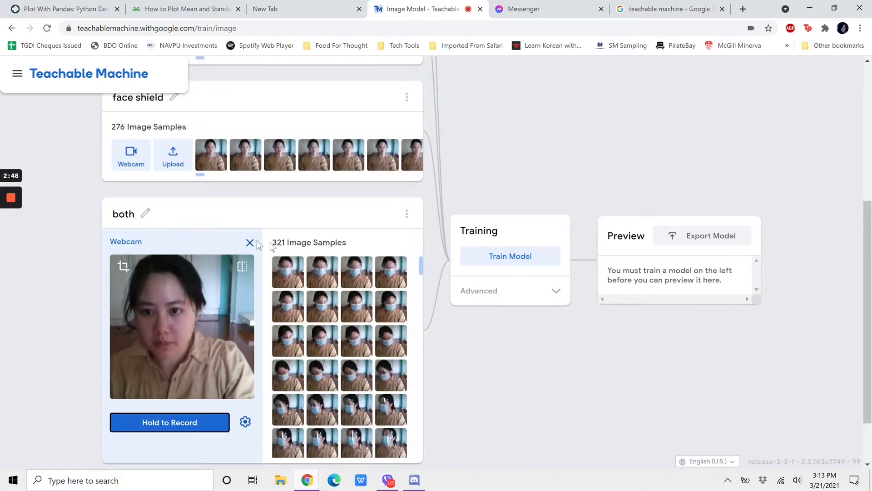
pyautogui.scroll(2, 301, 246)
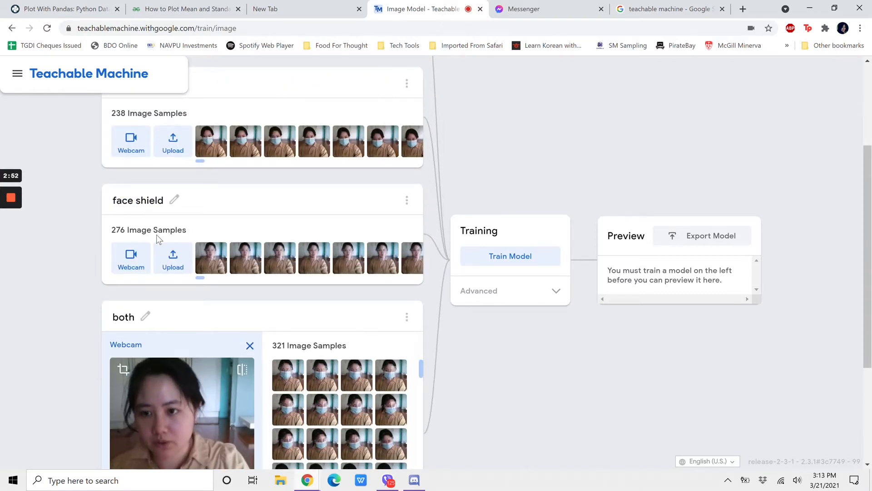
pyautogui.scroll(1, 156, 234)
pyautogui.scroll(2, 156, 239)
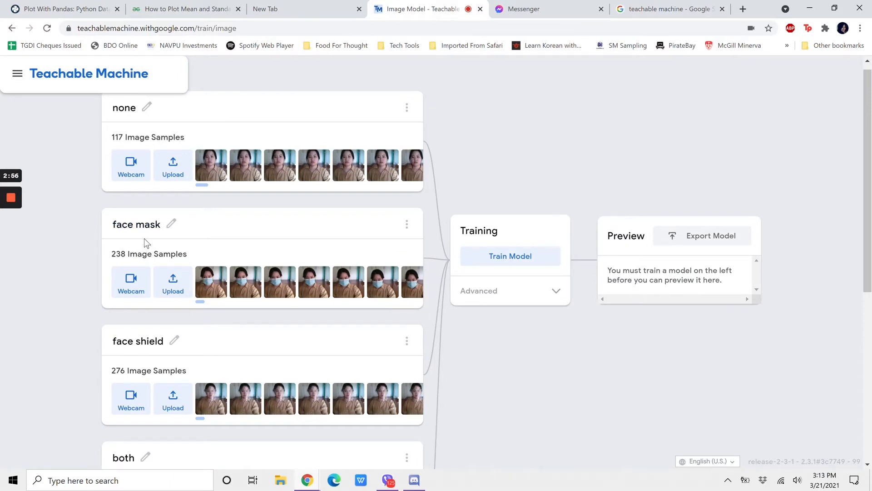
pyautogui.scroll(1, 144, 238)
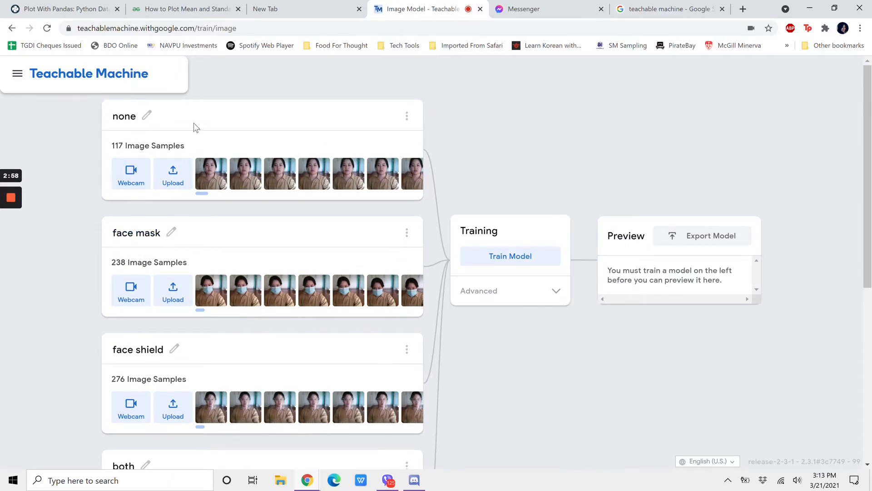
pyautogui.click(521, 257)
# Step: Load the "none" image from the test folder in Downloads into the preview and check its classification output
pyautogui.scroll(-1, 519, 168)
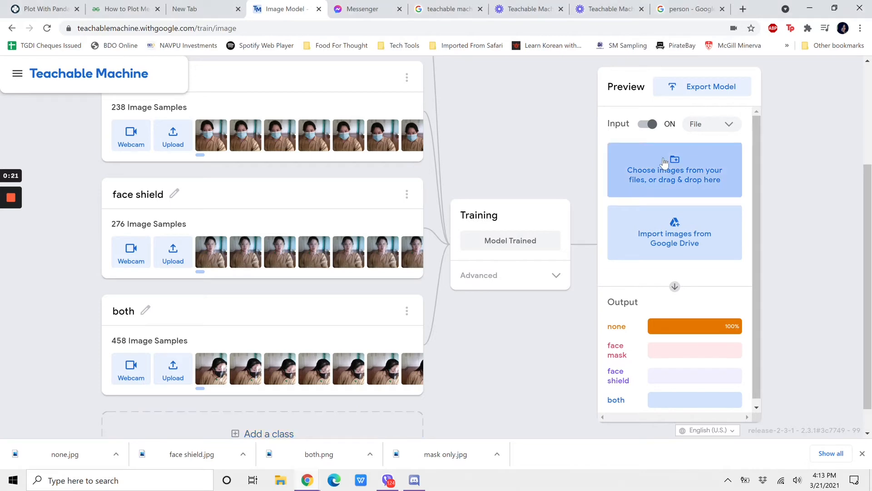
pyautogui.click(663, 158)
pyautogui.click(177, 112)
pyautogui.click(149, 143)
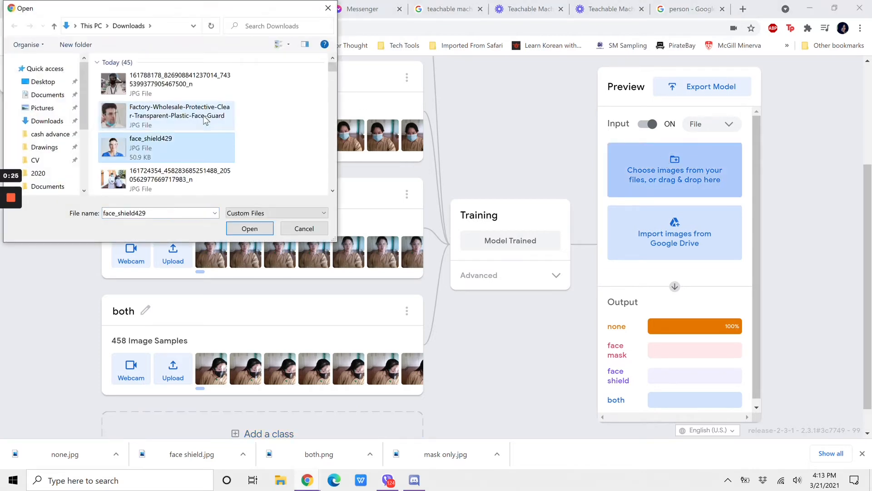
pyautogui.scroll(-3, 182, 145)
pyautogui.click(177, 178)
pyautogui.press('Down')
pyautogui.press('Down')
pyautogui.press('Down')
pyautogui.press('Down')
pyautogui.press('Down')
pyautogui.press('Down')
pyautogui.press('Down')
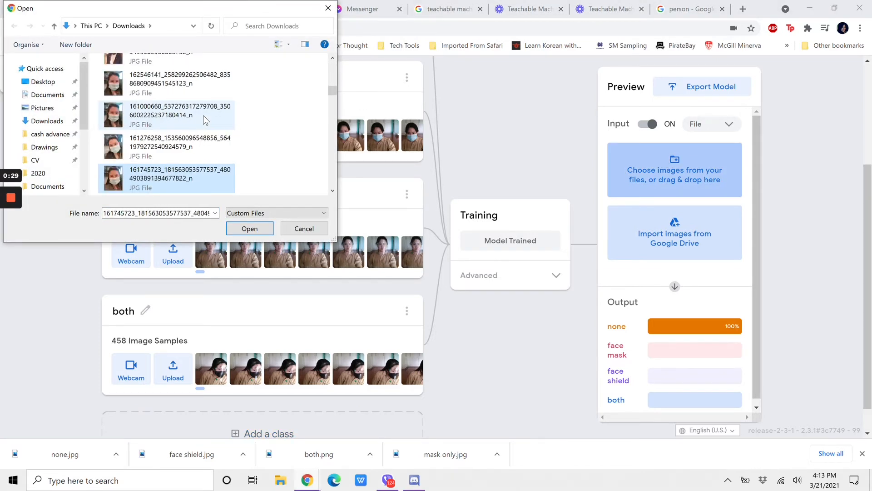
pyautogui.press('Up')
pyautogui.press('Return')
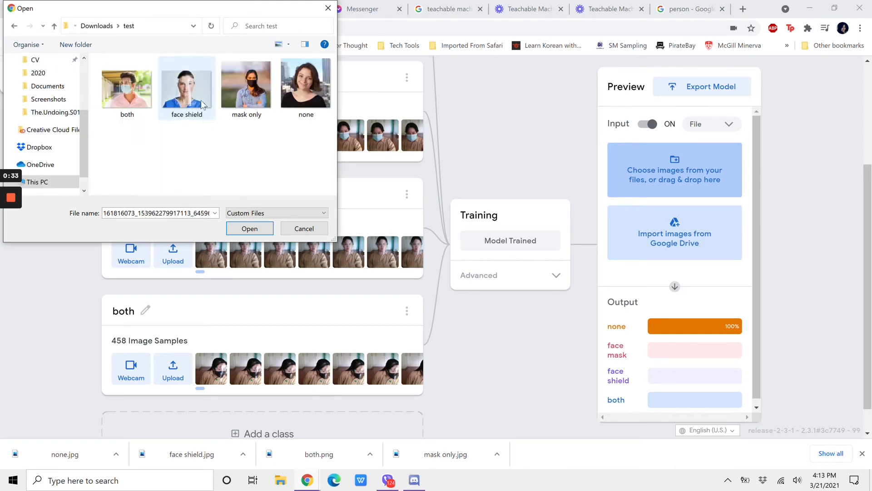
pyautogui.doubleClick(293, 77)
pyautogui.scroll(-4, 677, 328)
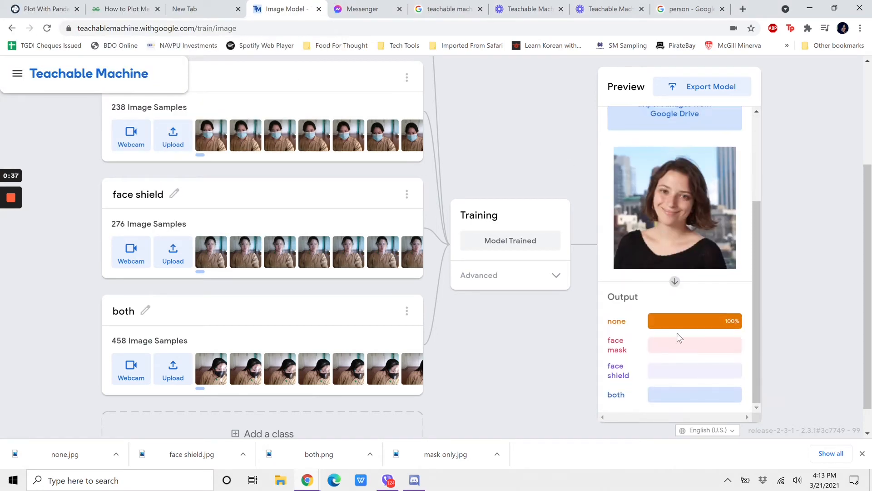
# Step: Load the "both" test image into the preview and check its classification output
pyautogui.scroll(4, 677, 276)
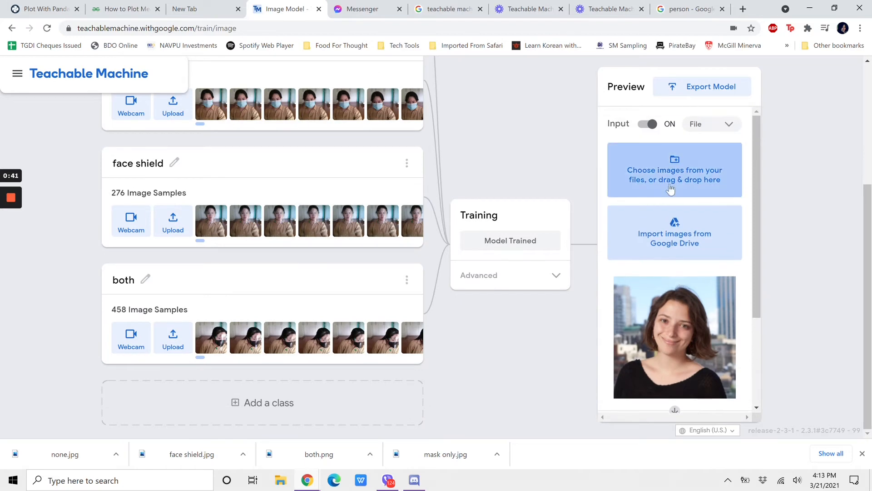
pyautogui.click(670, 182)
pyautogui.doubleClick(128, 89)
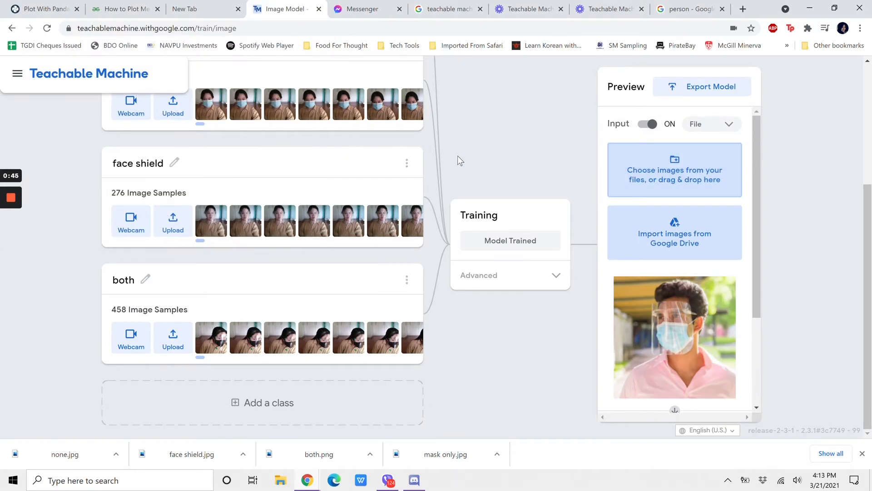
pyautogui.scroll(-3, 673, 285)
# Step: Load the "face shield" test image into the preview and check its classification output
pyautogui.scroll(3, 634, 190)
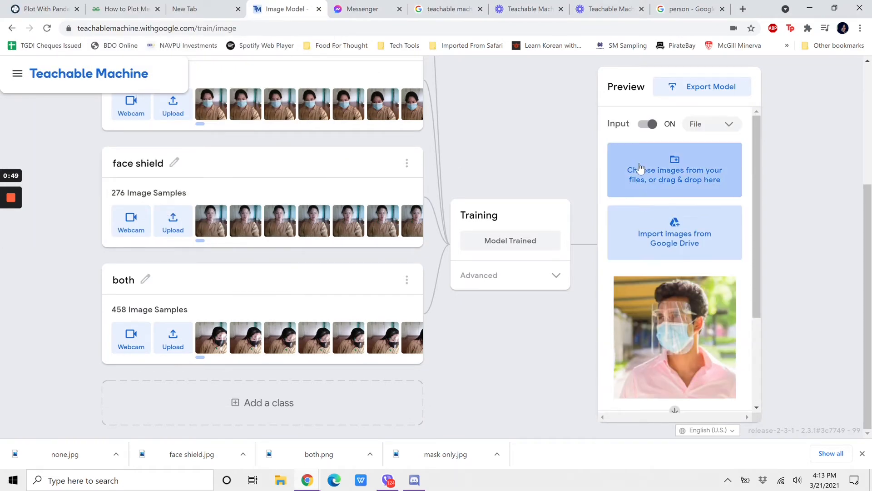
pyautogui.click(635, 171)
pyautogui.click(196, 91)
pyautogui.press('Return')
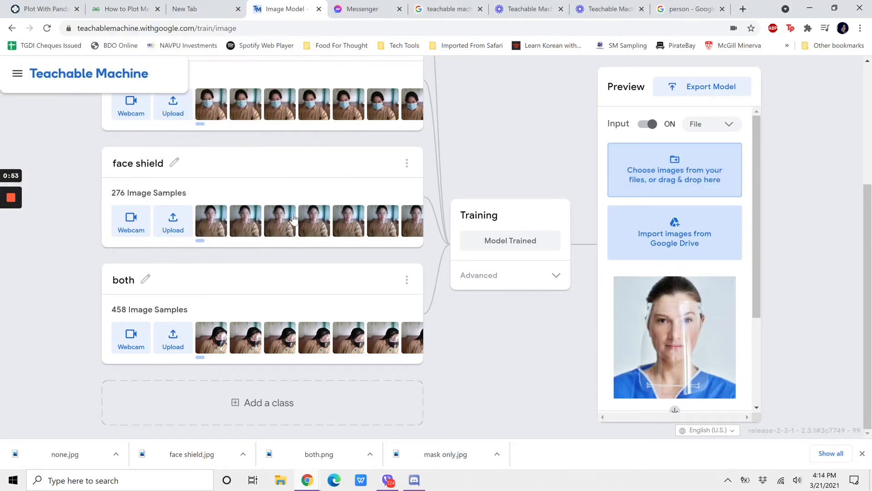
pyautogui.scroll(-3, 706, 278)
# Step: Load the "mask only" test image into the preview and check its classification output
pyautogui.scroll(3, 698, 304)
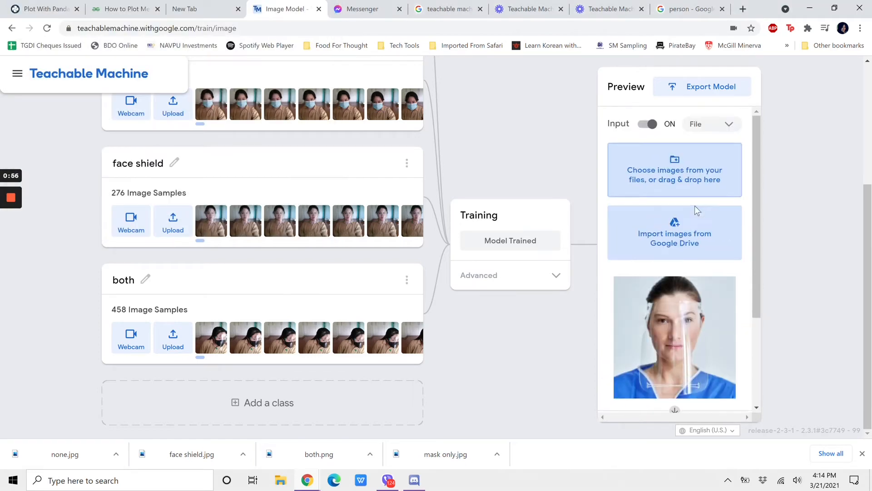
pyautogui.click(677, 168)
pyautogui.click(261, 88)
pyautogui.click(250, 228)
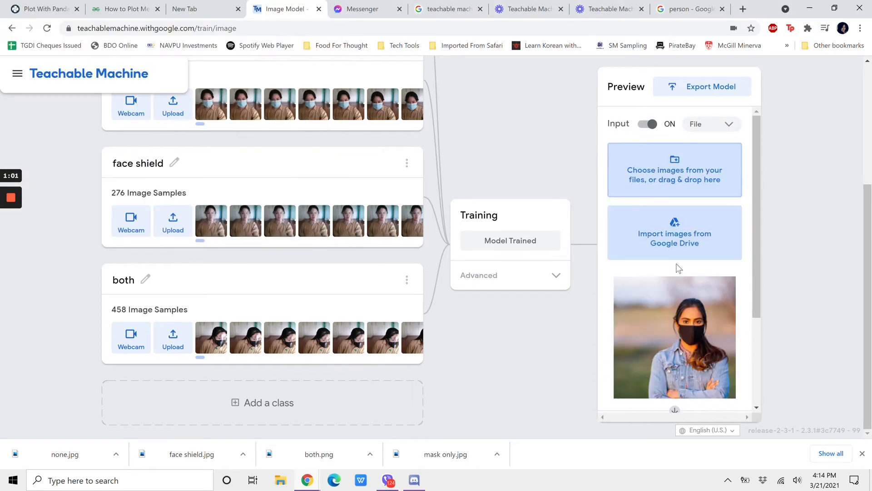
pyautogui.scroll(-3, 702, 274)
# Step: Check the model's classification output for the photo of a woman wearing a light blue face mask
pyautogui.scroll(3, 703, 274)
pyautogui.scroll(-3, 740, 239)
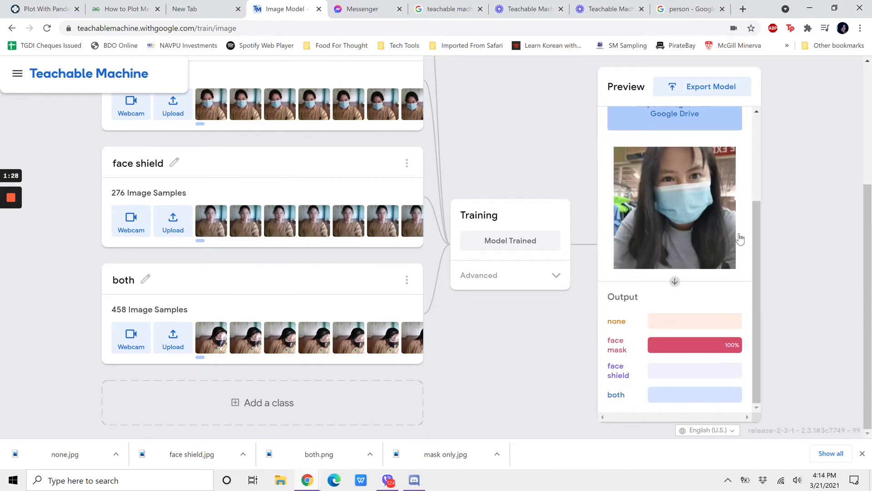
pyautogui.scroll(3, 672, 209)
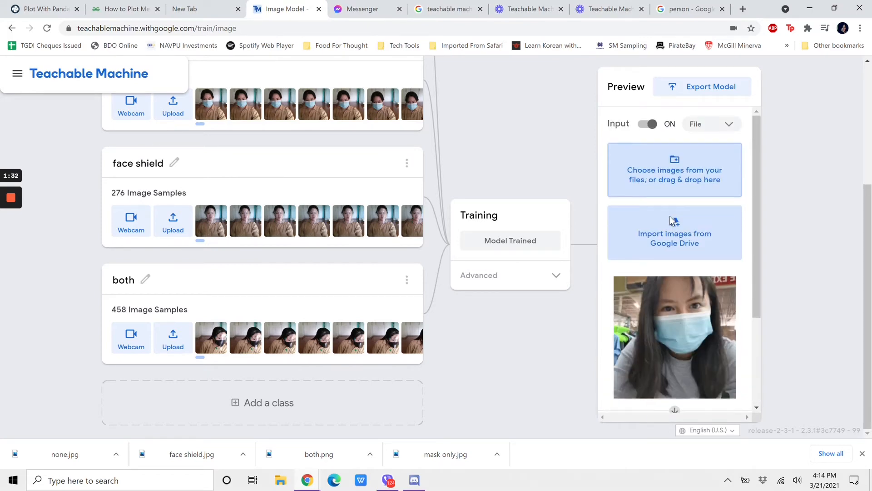
# Step: Switch to the Google Images results and search for "face mask"
pyautogui.click(676, 10)
pyautogui.scroll(3, 285, 134)
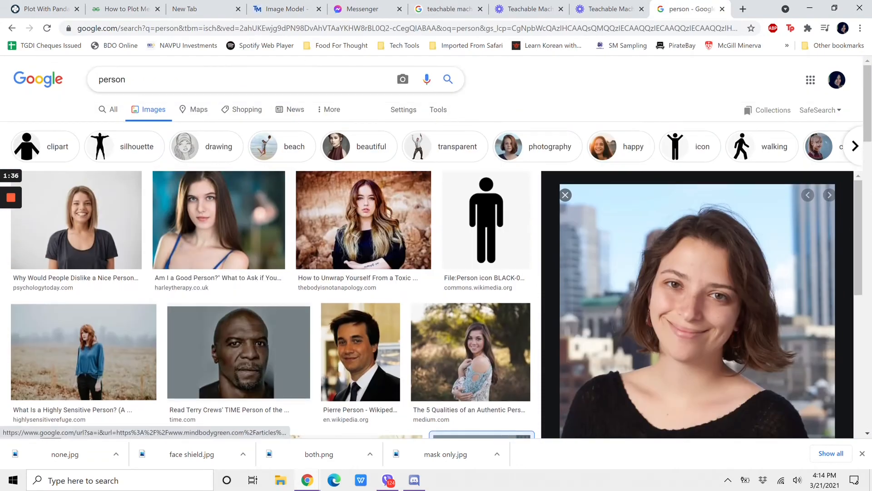
pyautogui.doubleClick(112, 79)
pyautogui.write('face mask')
pyautogui.press('Return')
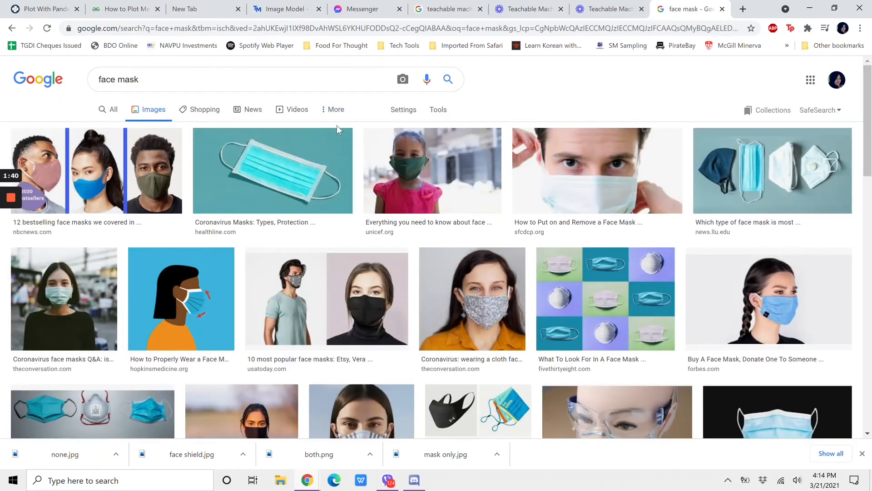
# Step: Save the photo of the masked woman in a black top as "face mask 2" in the test folder
pyautogui.click(86, 287)
pyautogui.rightClick(623, 187)
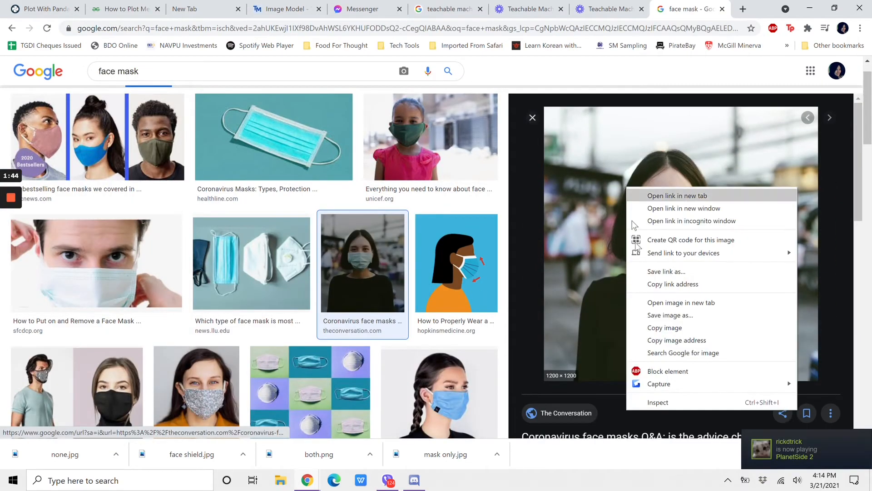
pyautogui.click(644, 314)
pyautogui.write('face mask 2')
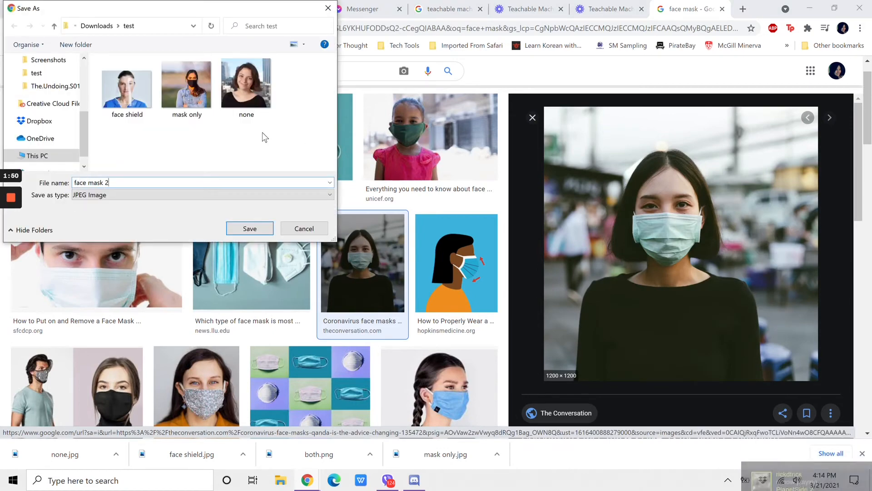
pyautogui.press('Return')
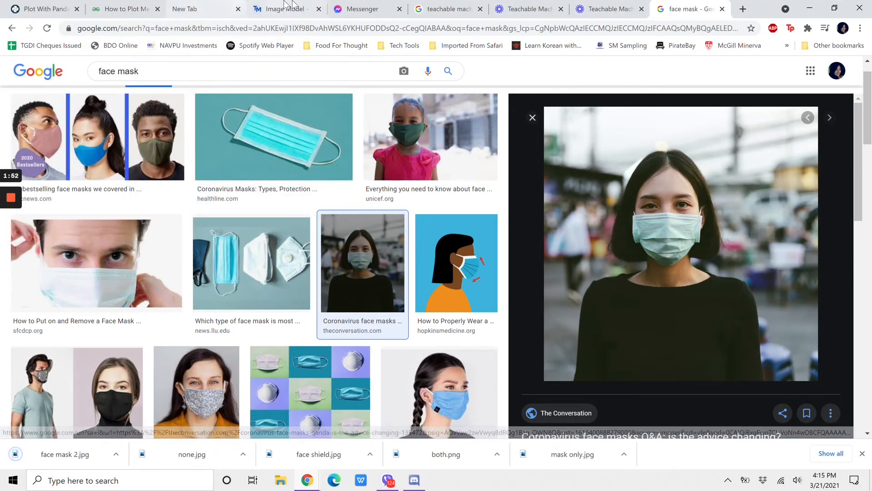
# Step: Return to the image model and load the Downloads photo of the person in a cap and beige mask into the preview
pyautogui.click(295, 7)
pyautogui.click(697, 175)
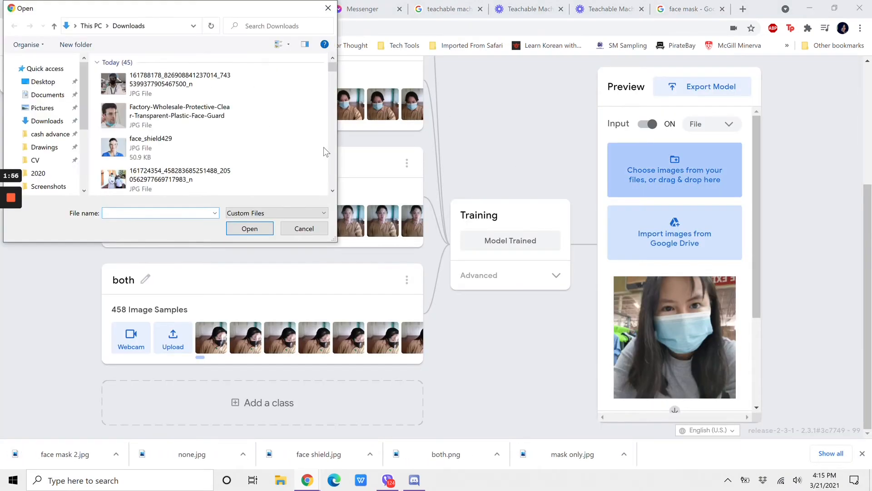
pyautogui.click(160, 137)
pyautogui.press('Down')
pyautogui.press('Down')
pyautogui.press('Down')
pyautogui.press('Down')
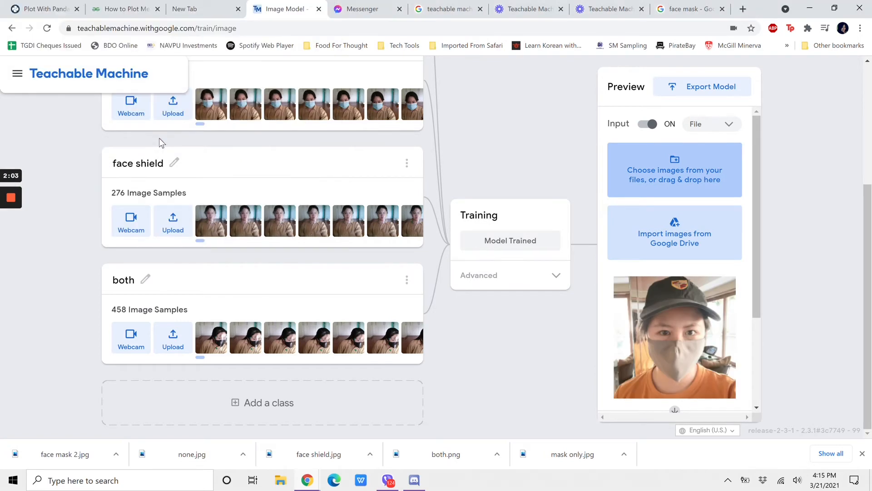
pyautogui.scroll(-3, 672, 219)
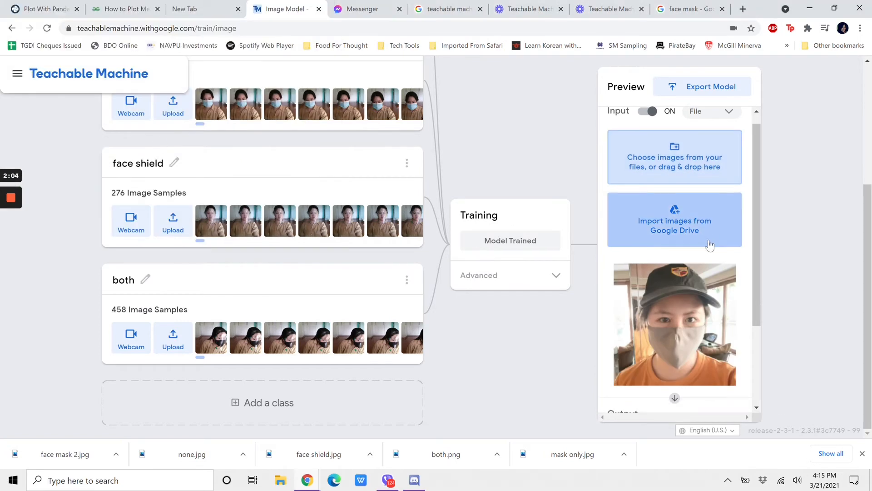
pyautogui.scroll(3, 659, 179)
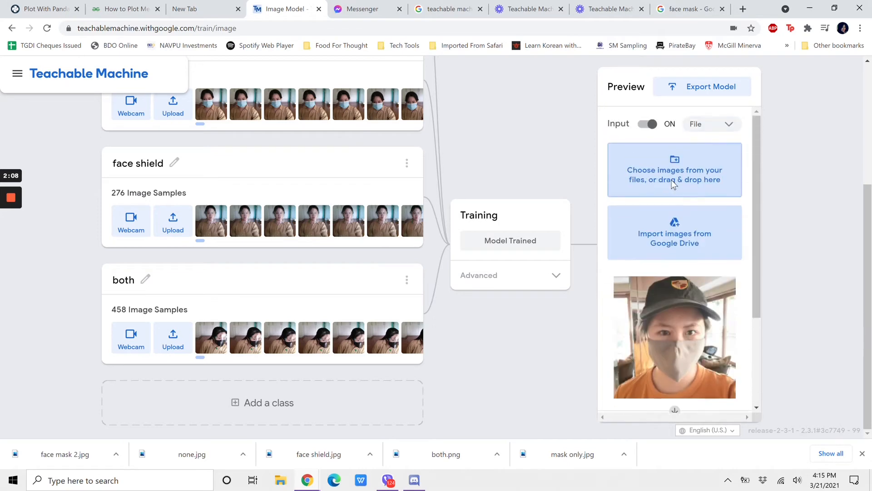
# Step: Load a close-up photo of a woman in a light face mask from Downloads and check its classification output
pyautogui.click(655, 161)
pyautogui.scroll(-2, 205, 140)
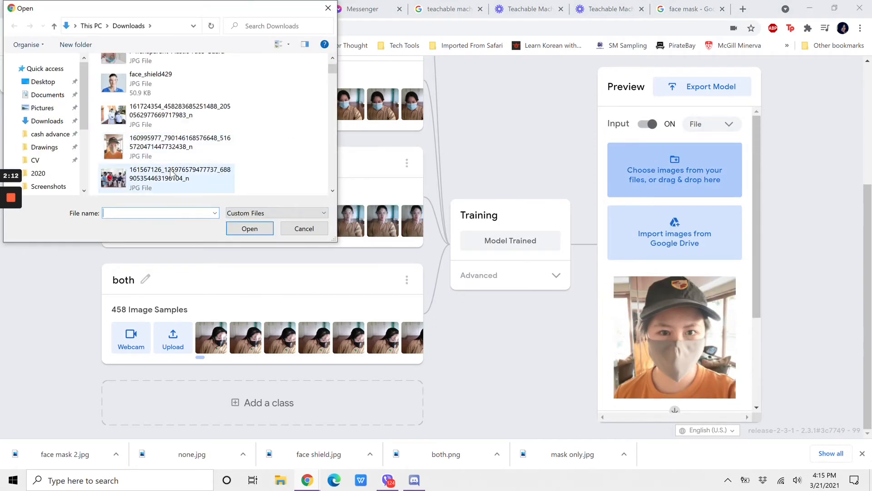
pyautogui.scroll(-1, 182, 177)
pyautogui.click(334, 192)
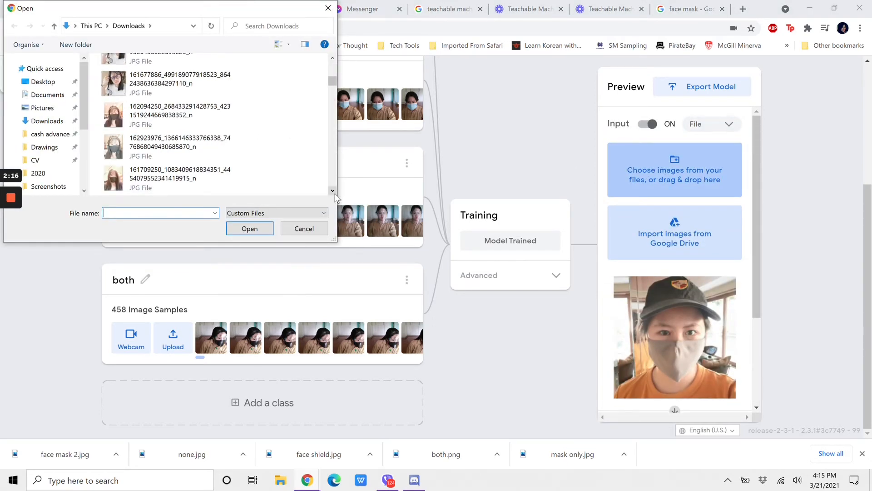
pyautogui.click(330, 193)
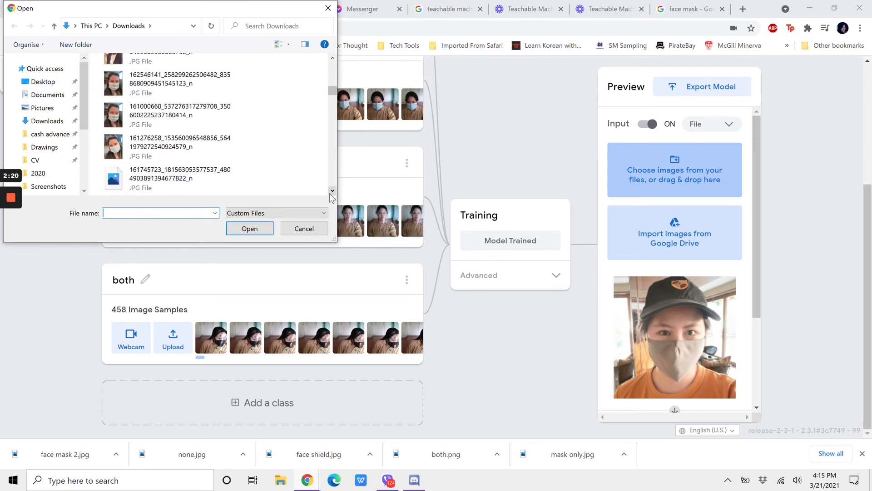
pyautogui.doubleClick(150, 147)
pyautogui.scroll(-3, 651, 274)
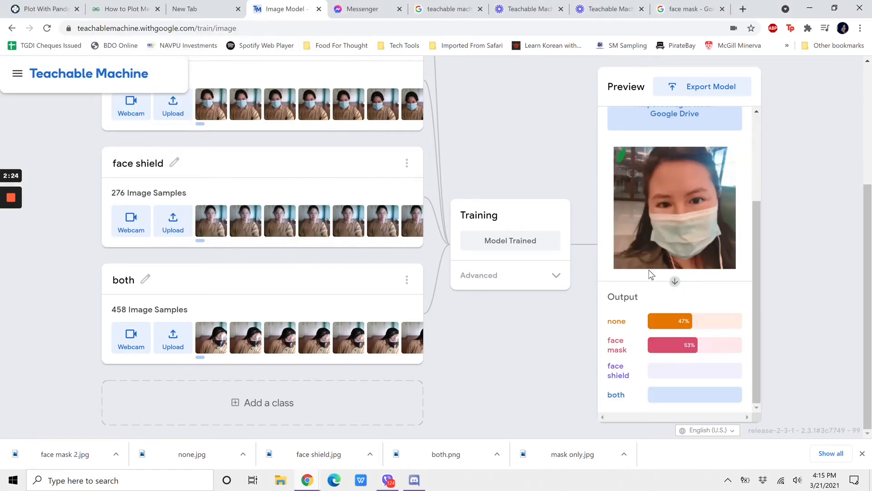
pyautogui.scroll(3, 655, 300)
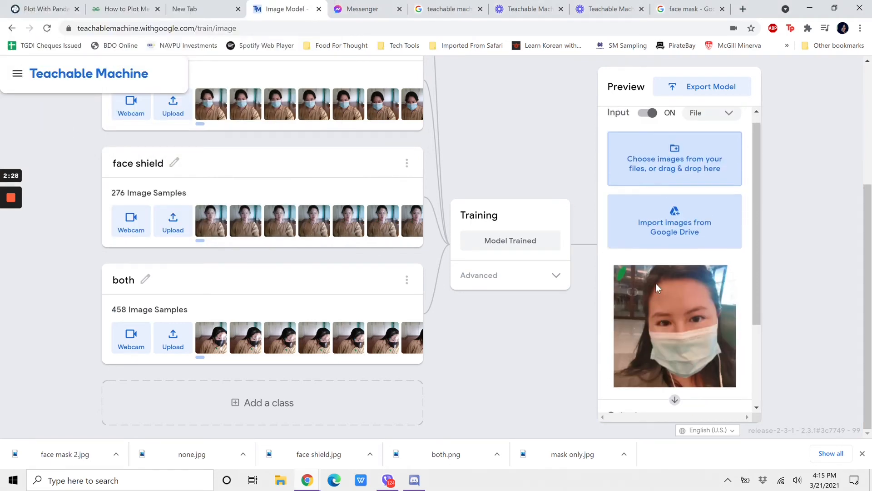
# Step: Load the "face mask 2" image from the test folder into the preview and check its classification output
pyautogui.click(669, 159)
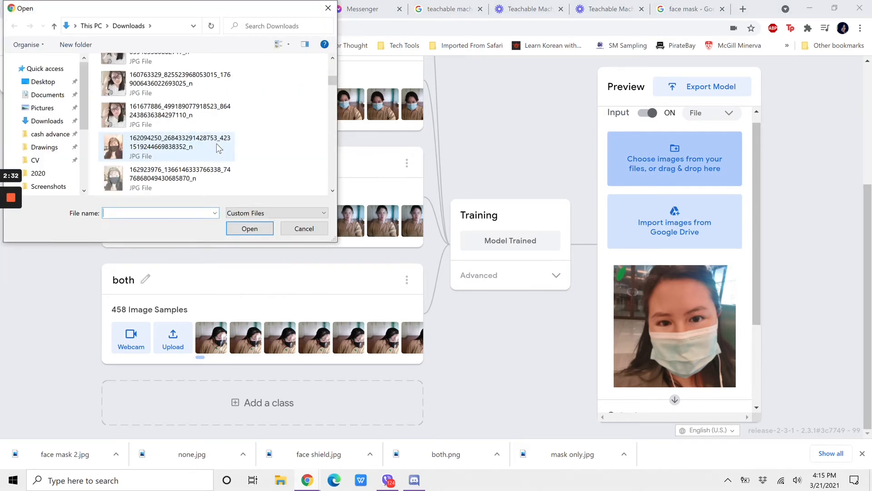
pyautogui.scroll(-5, 216, 144)
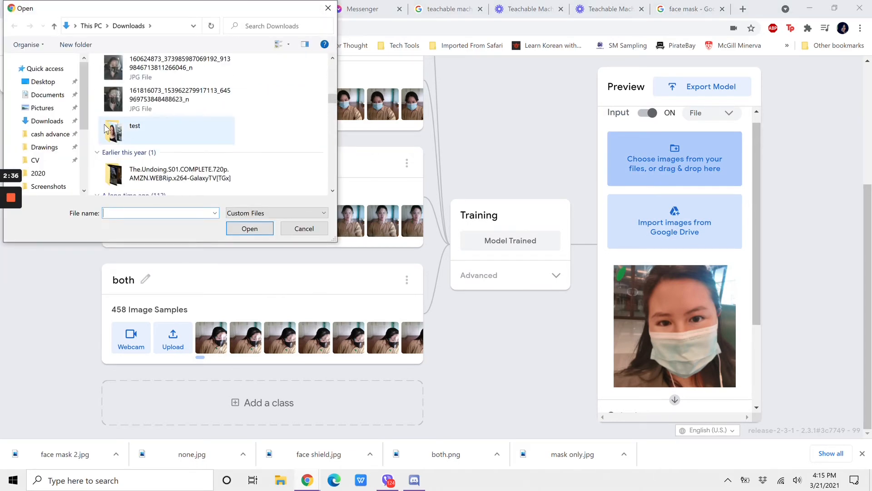
pyautogui.doubleClick(191, 130)
pyautogui.doubleClick(186, 86)
pyautogui.scroll(-3, 706, 259)
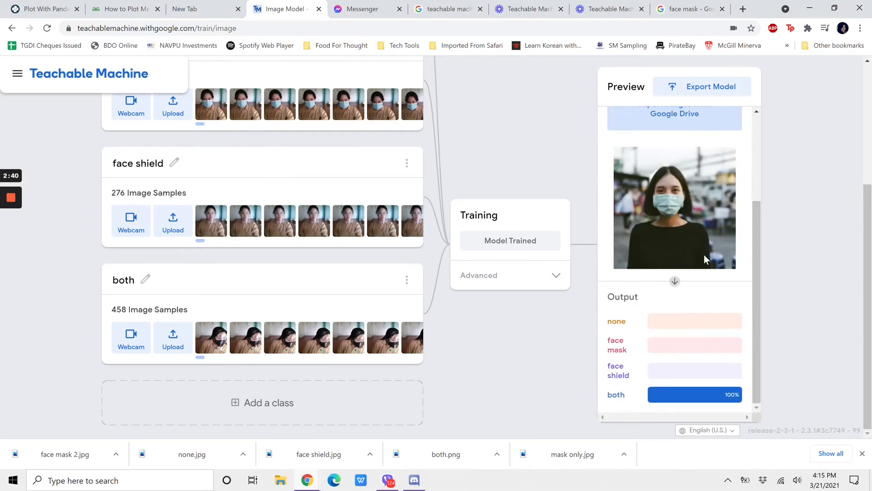
pyautogui.scroll(4, 714, 146)
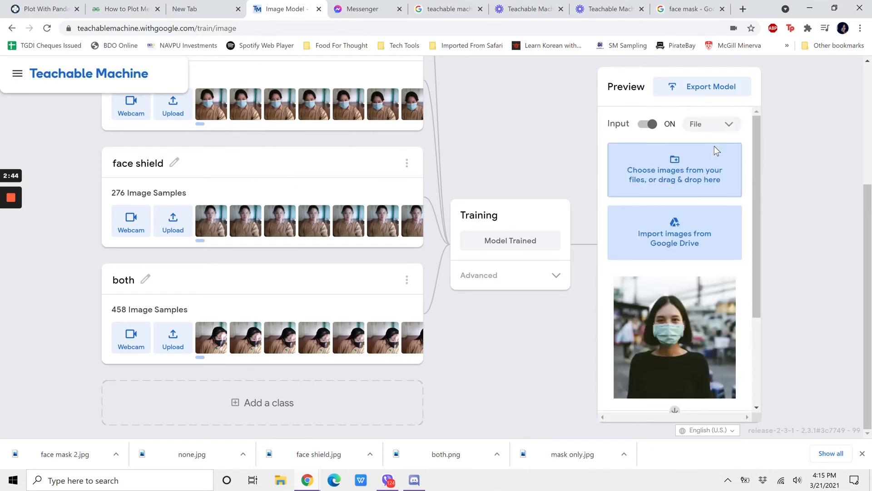
# Step: Compare the "face mask 2" classification output with the image samples of the none, face mask, face shield and both classes
pyautogui.scroll(-3, 715, 152)
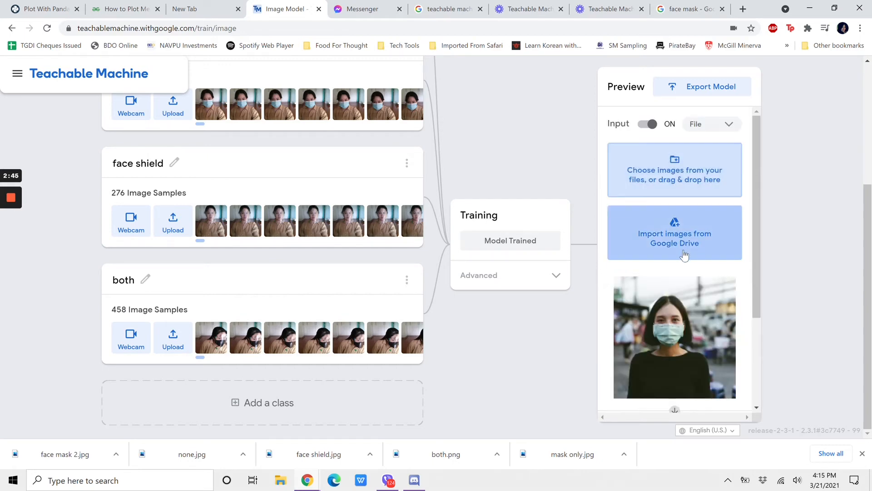
pyautogui.scroll(-3, 685, 254)
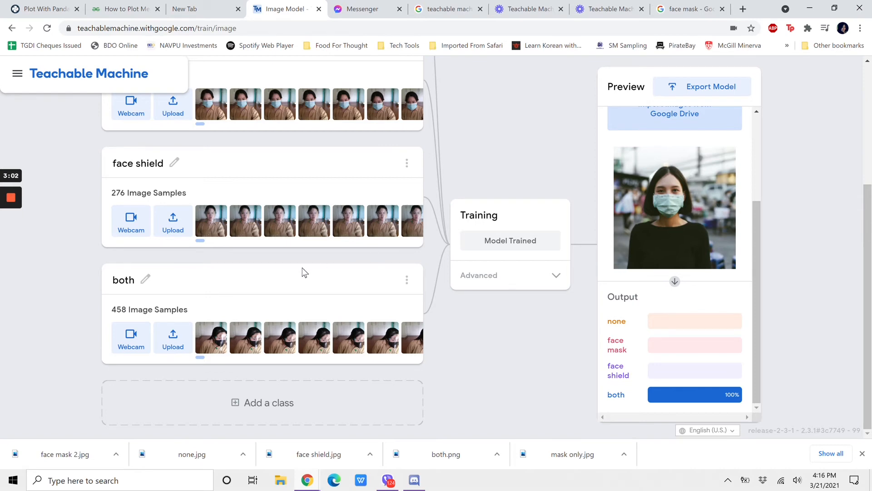
pyautogui.scroll(4, 304, 272)
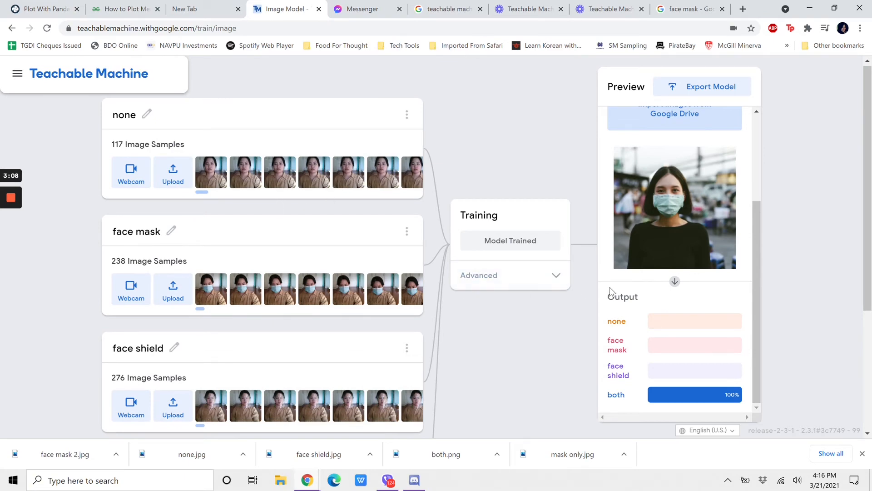
pyautogui.scroll(-4, 352, 330)
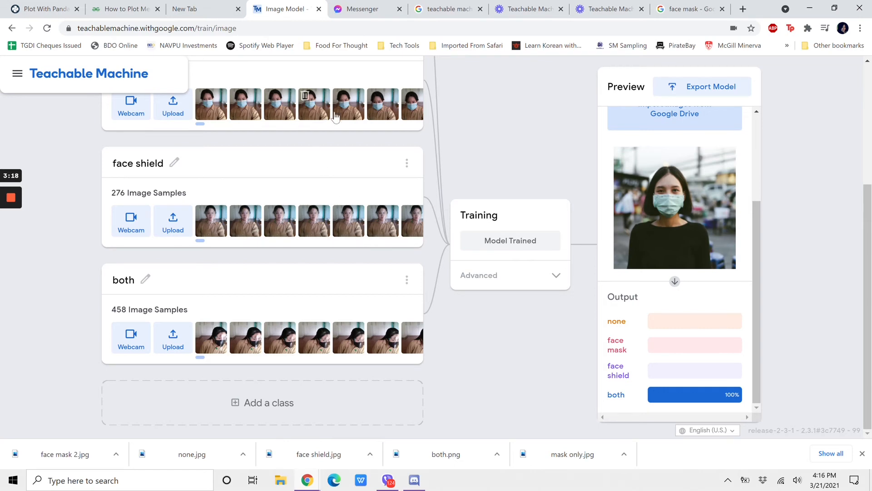
pyautogui.scroll(4, 339, 116)
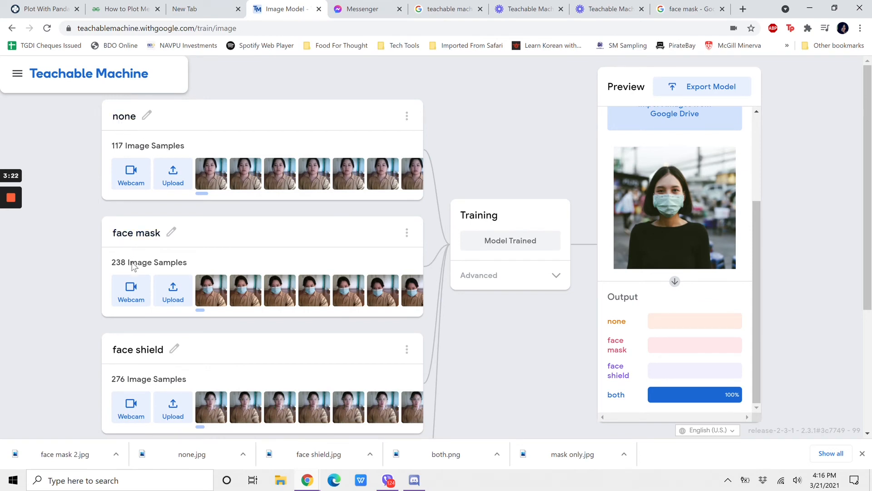
pyautogui.scroll(-4, 159, 350)
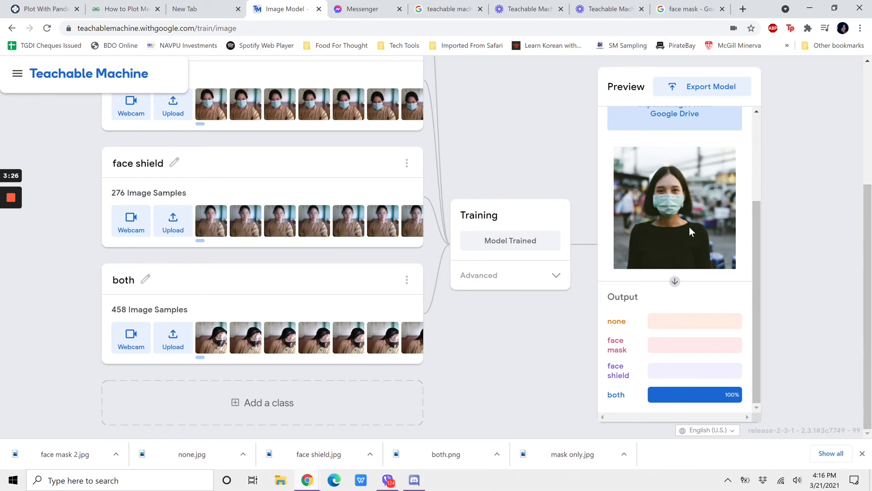
pyautogui.moveTo(12, 203)
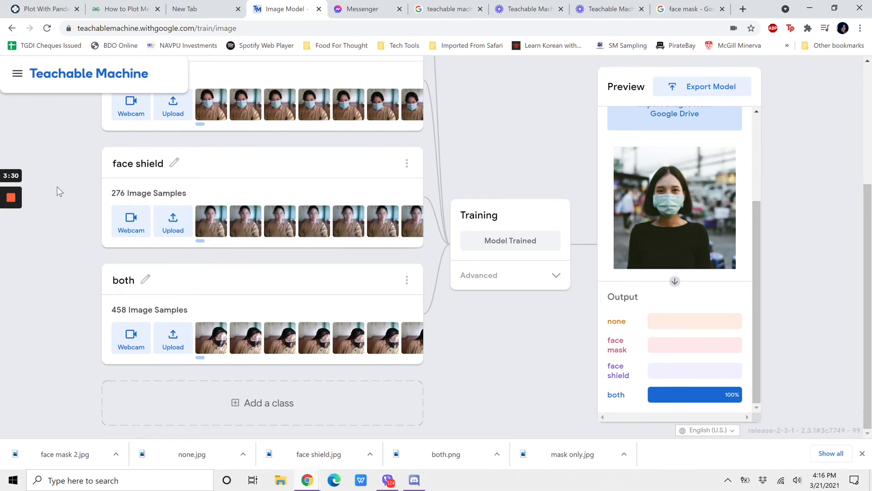
pyautogui.scroll(2, 57, 187)
pyautogui.scroll(2, 60, 191)
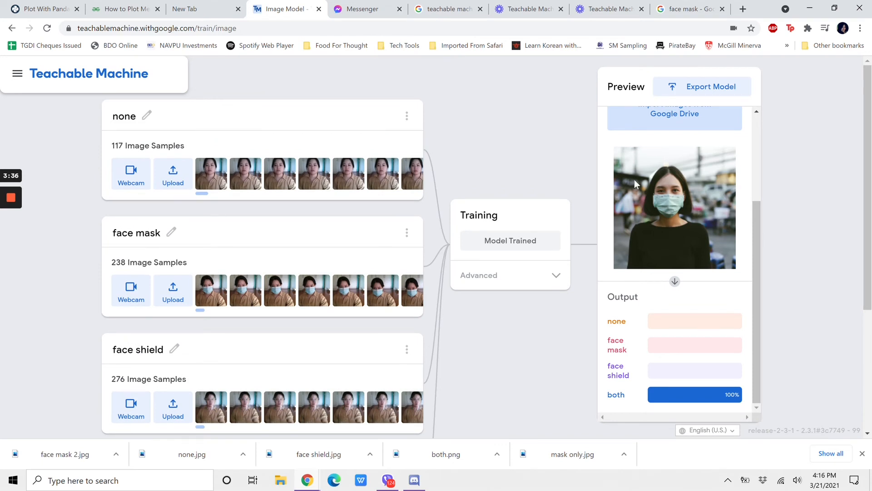
# Step: Load the "face shield" test image into the preview again and check its classification output
pyautogui.scroll(3, 634, 181)
pyautogui.click(659, 180)
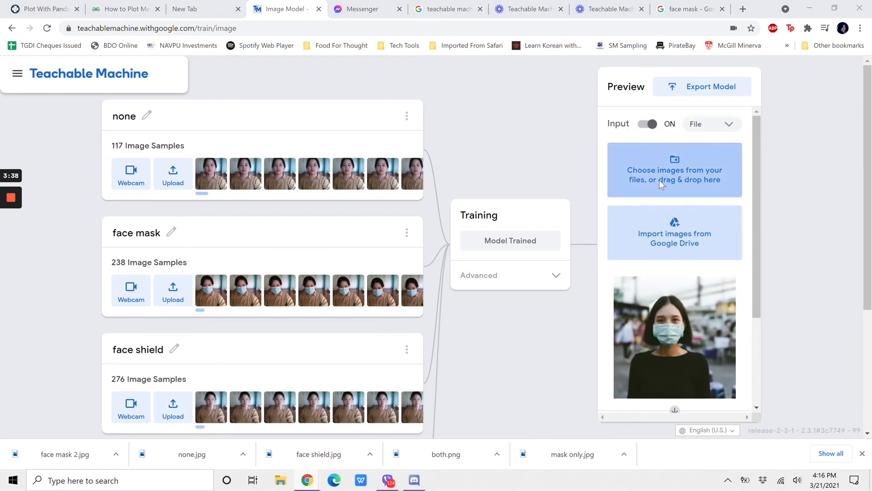
pyautogui.click(248, 99)
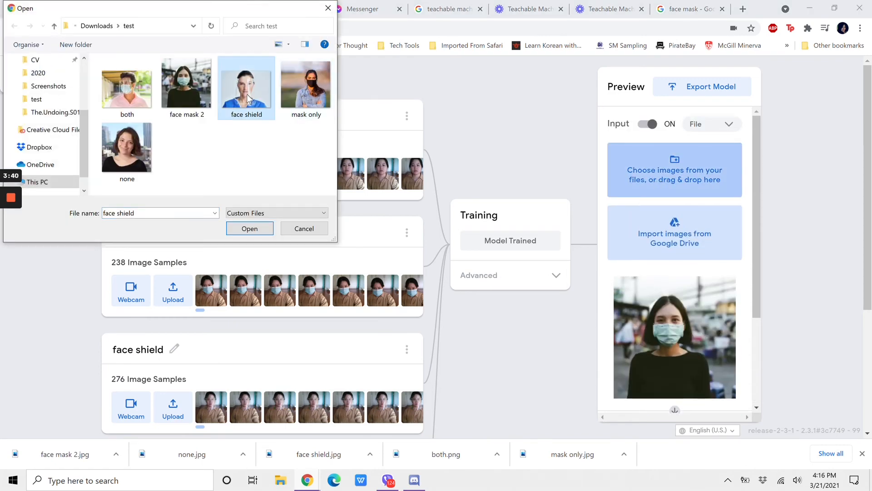
pyautogui.doubleClick(249, 99)
pyautogui.scroll(-3, 685, 258)
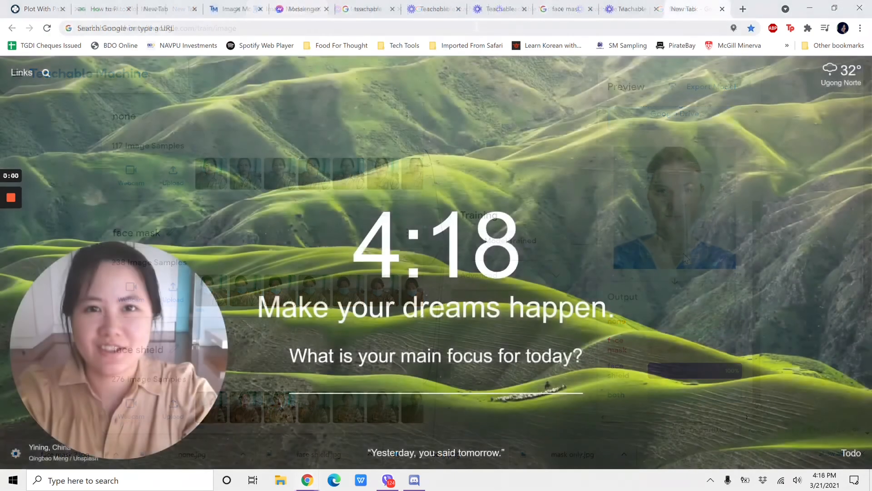
# Step: Search the web for "teachable machine", open the Teachable Machine website and read its home page introduction
pyautogui.hotkey('ctrl', 'l')
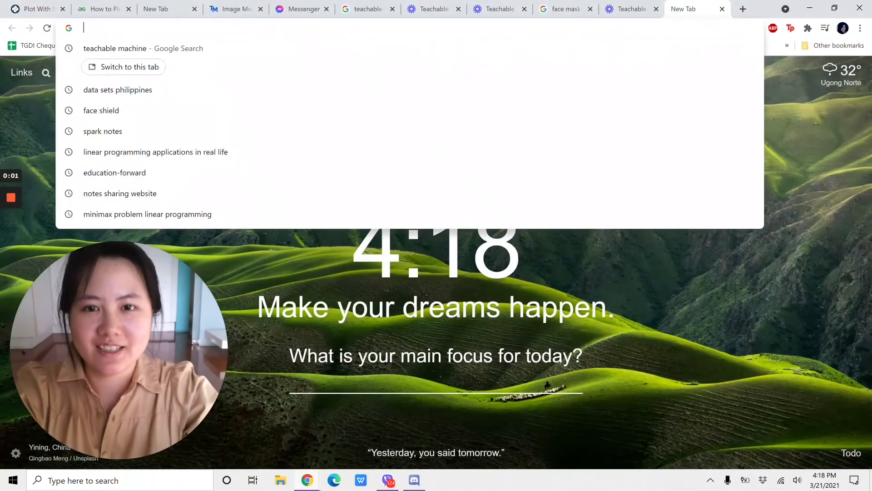
pyautogui.write('teach')
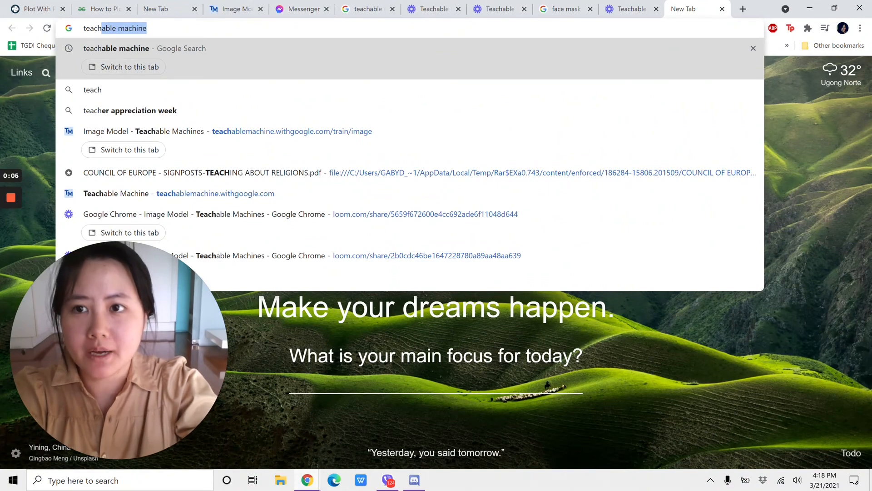
pyautogui.press('Return')
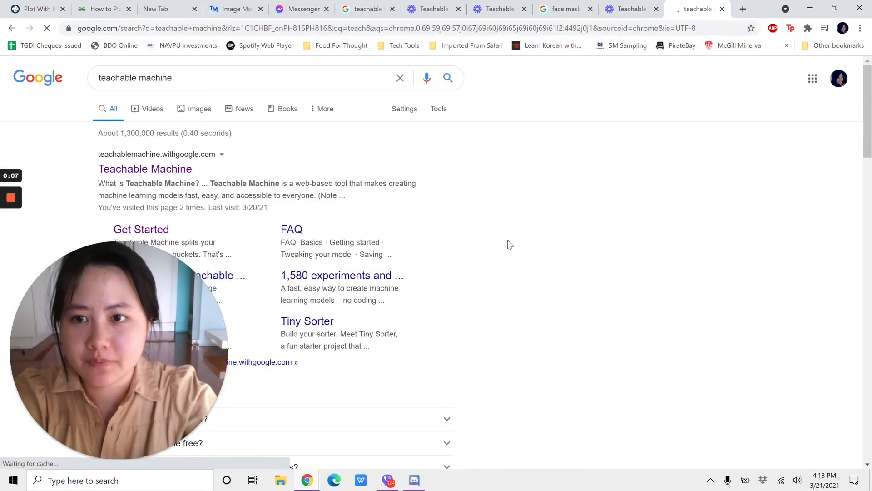
pyautogui.scroll(-1, 509, 241)
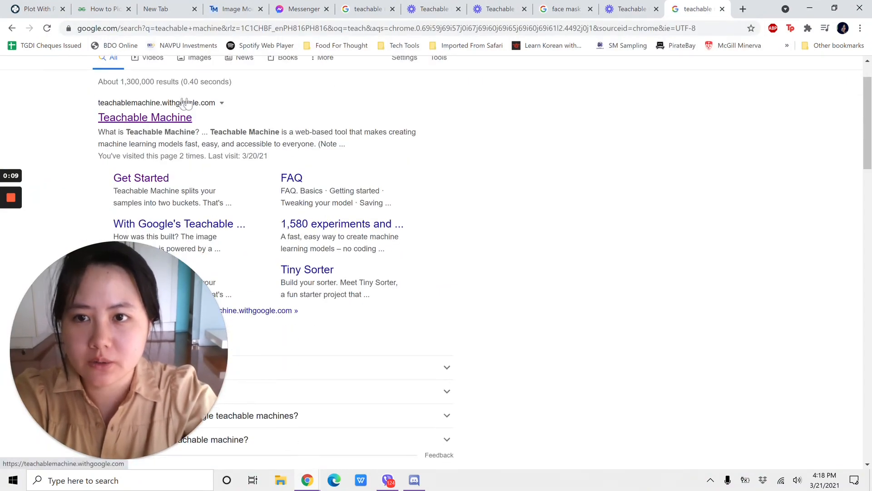
pyautogui.click(165, 119)
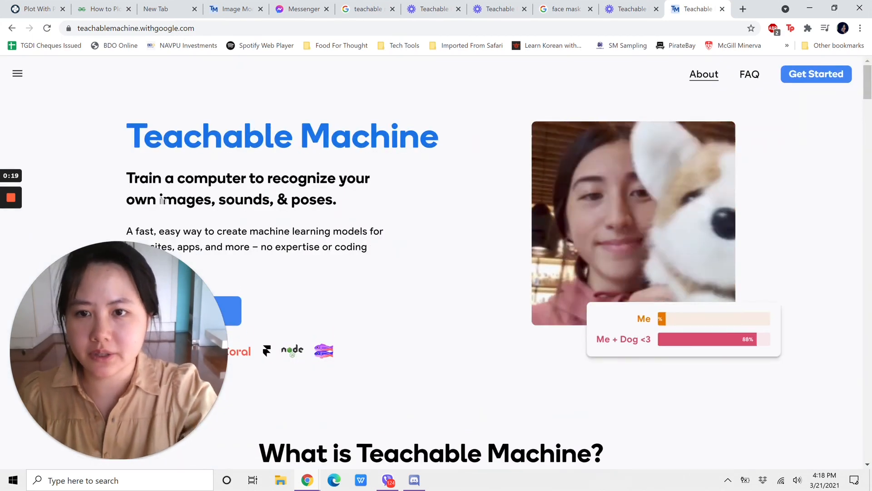
pyautogui.scroll(-9, 383, 212)
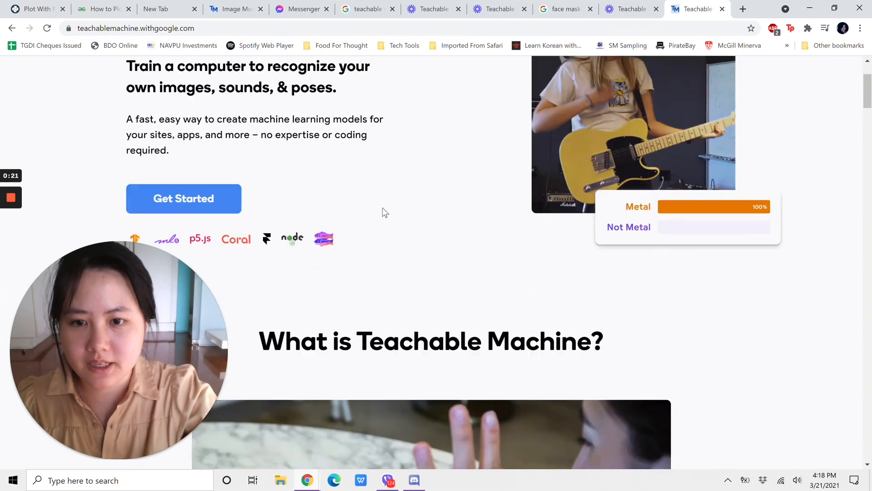
pyautogui.scroll(-2, 384, 213)
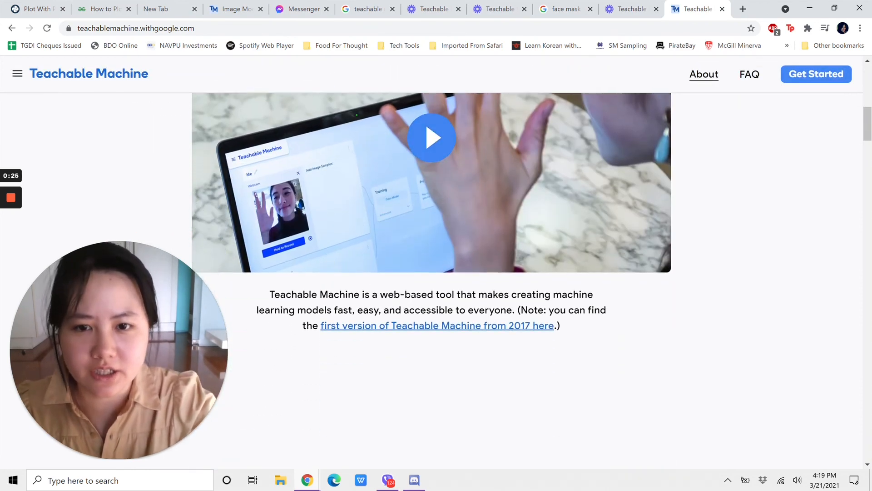
# Step: Review the home page sections on how to use Teachable Machine, what can teach it, tutorials, example projects and learning activities
pyautogui.scroll(-8, 377, 241)
pyautogui.scroll(-3, 377, 241)
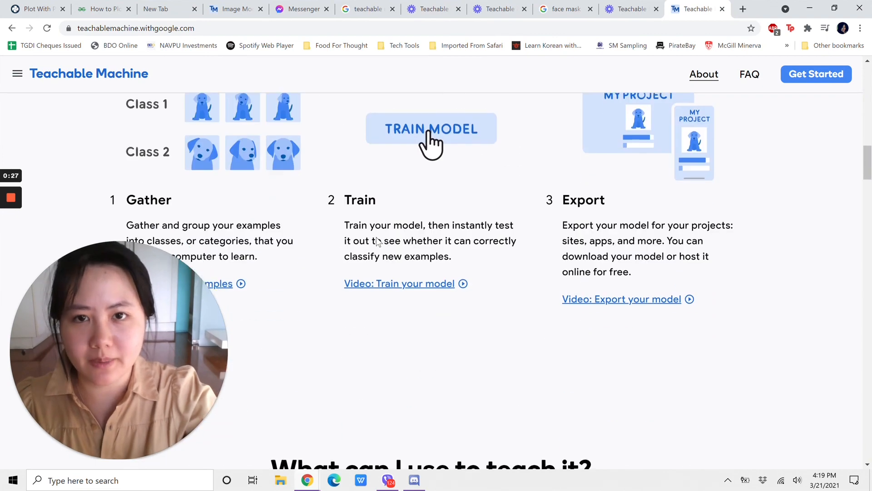
pyautogui.scroll(2, 377, 241)
pyautogui.scroll(1, 376, 241)
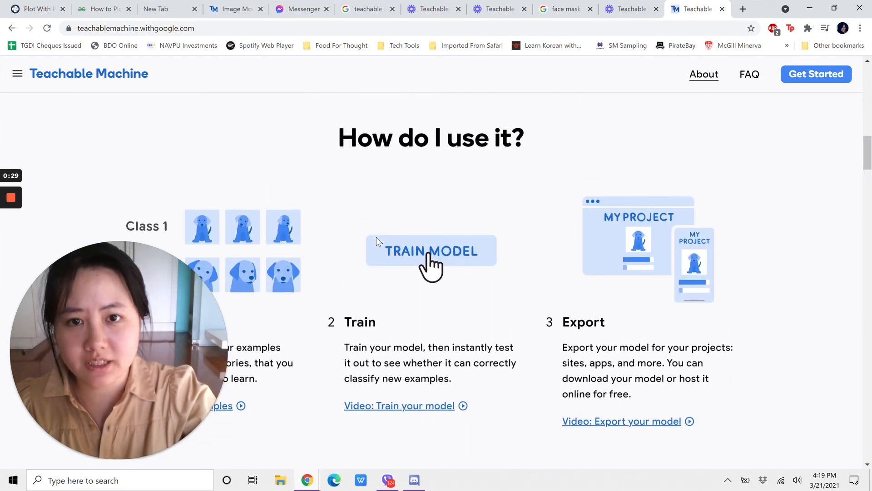
pyautogui.scroll(-3, 280, 250)
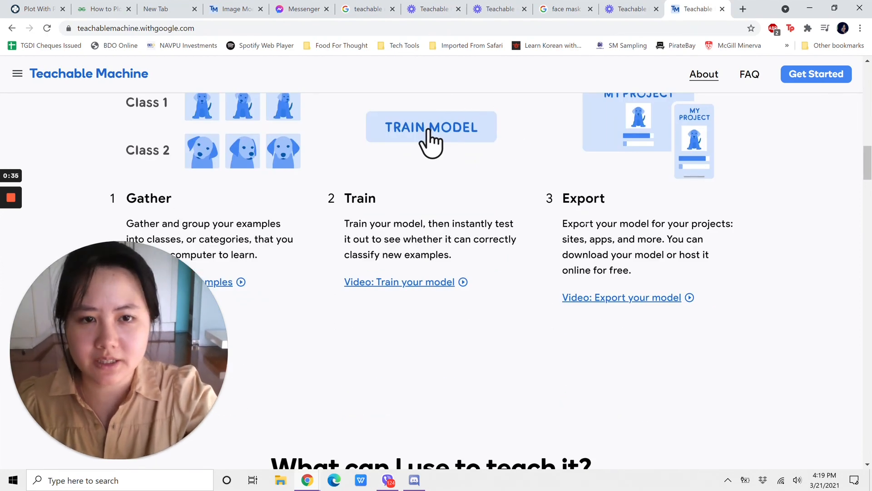
pyautogui.scroll(-8, 466, 249)
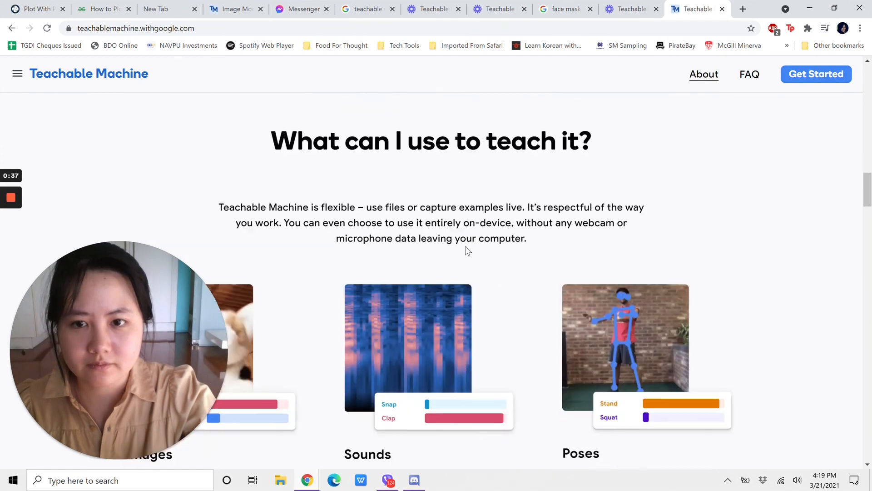
pyautogui.scroll(-11, 465, 248)
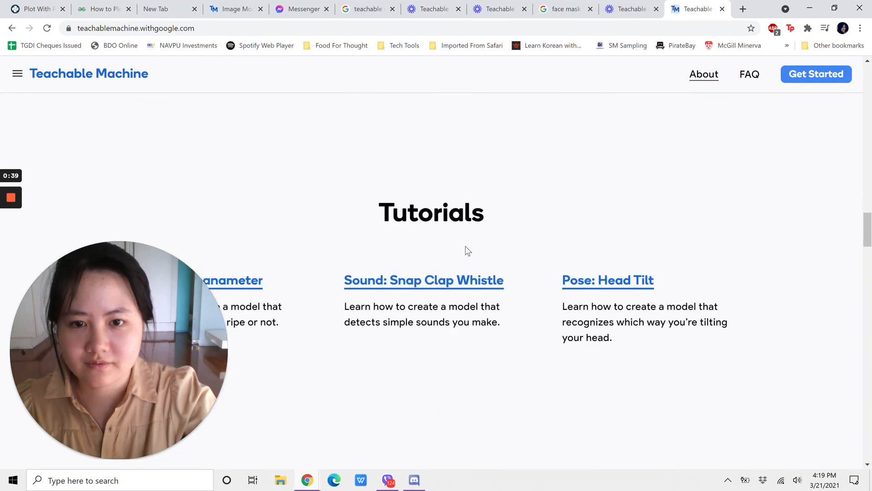
pyautogui.scroll(-12, 466, 248)
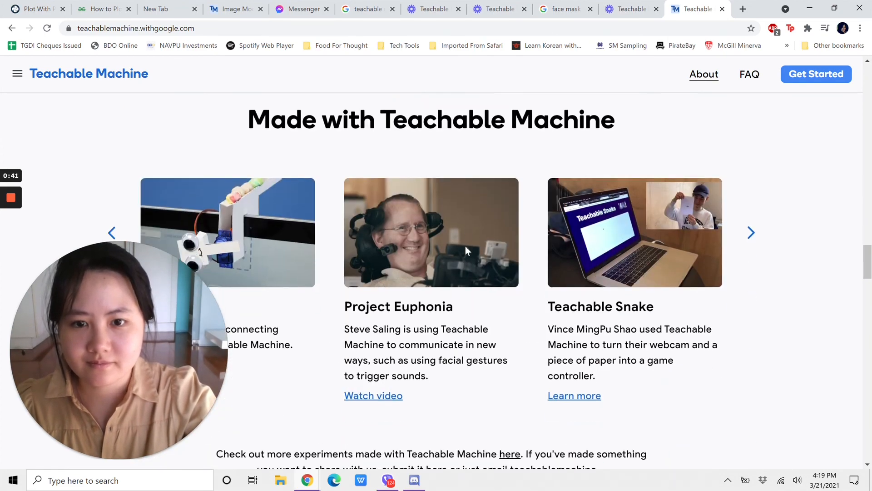
pyautogui.scroll(-11, 465, 249)
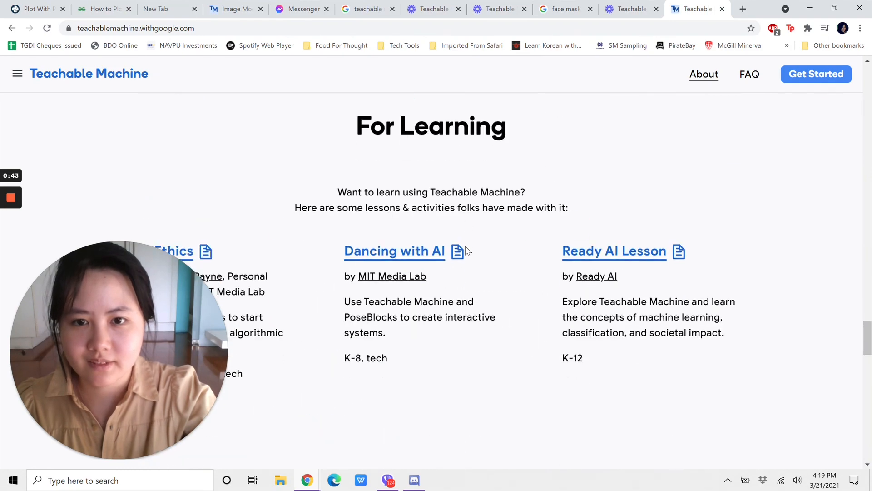
pyautogui.scroll(-2, 465, 247)
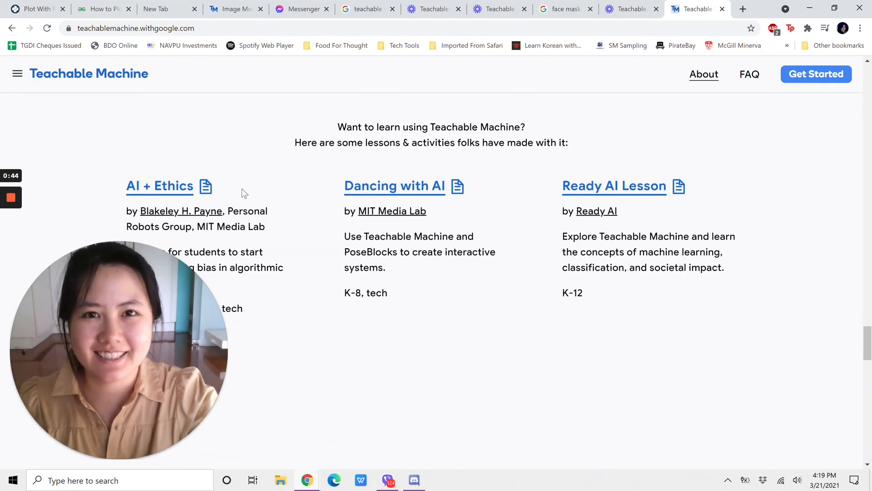